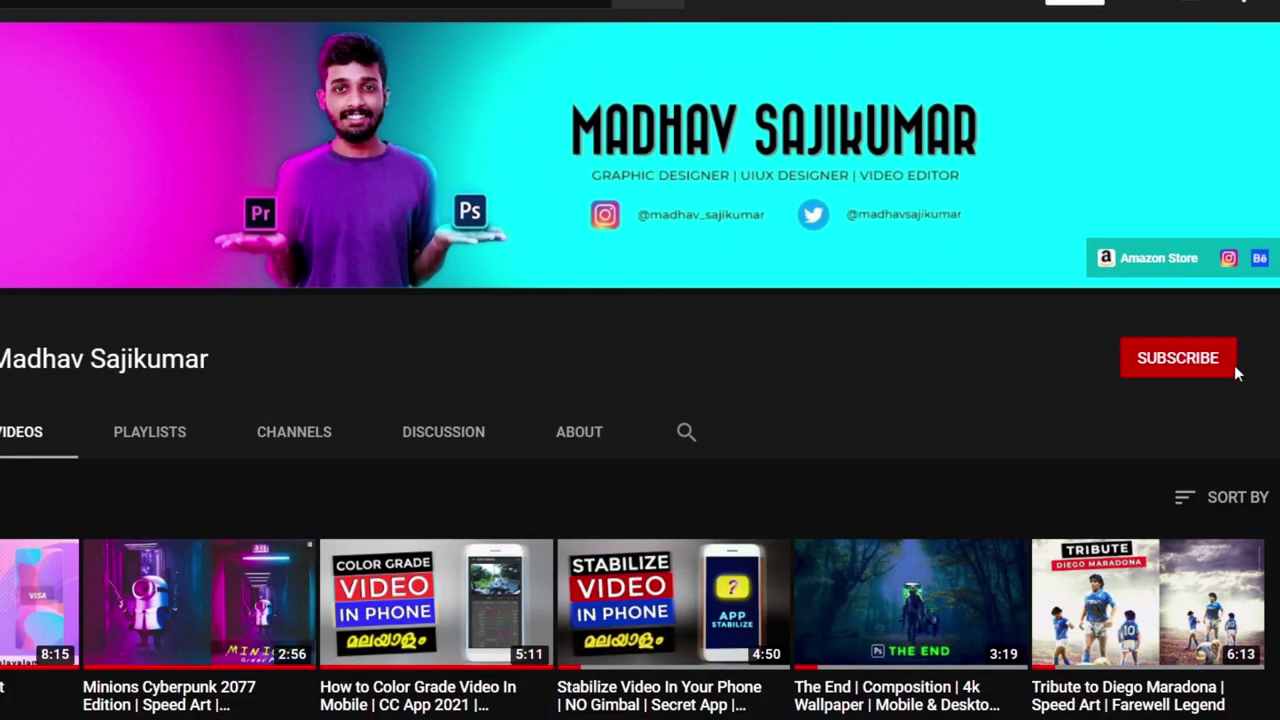
# Step: Subscribe to the channel and set its notifications to All
pyautogui.click(1180, 360)
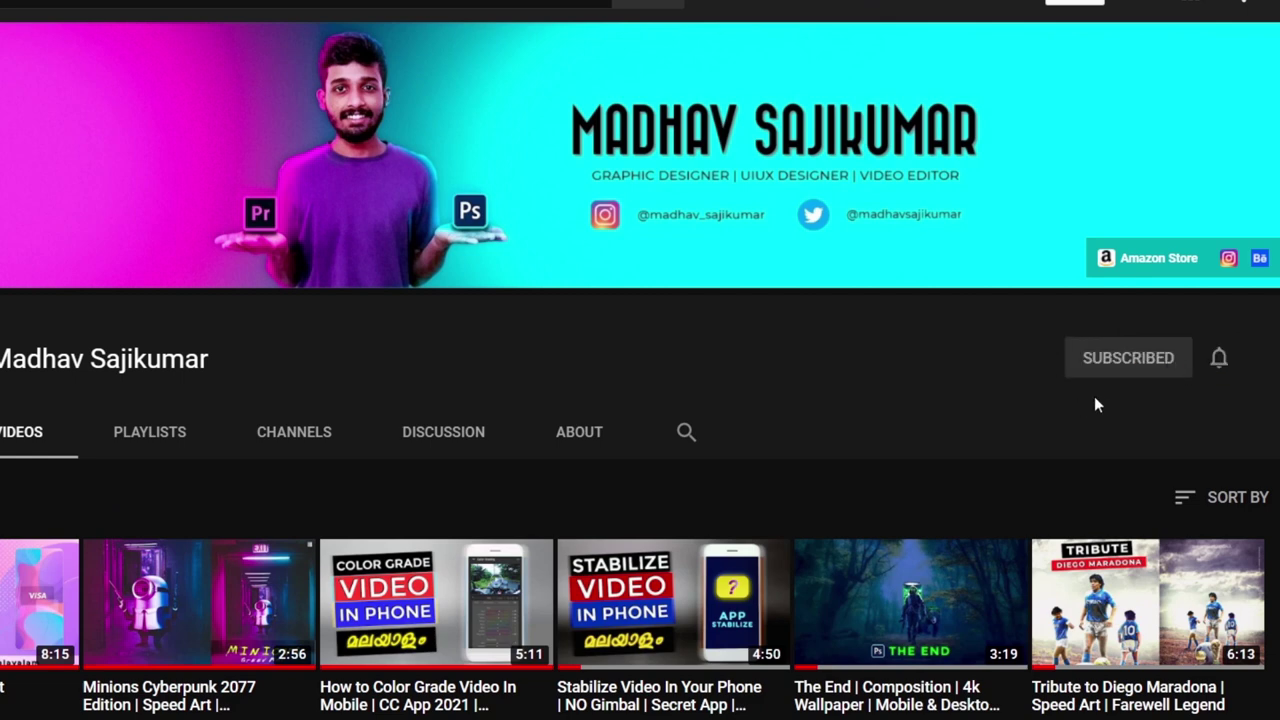
pyautogui.click(1218, 364)
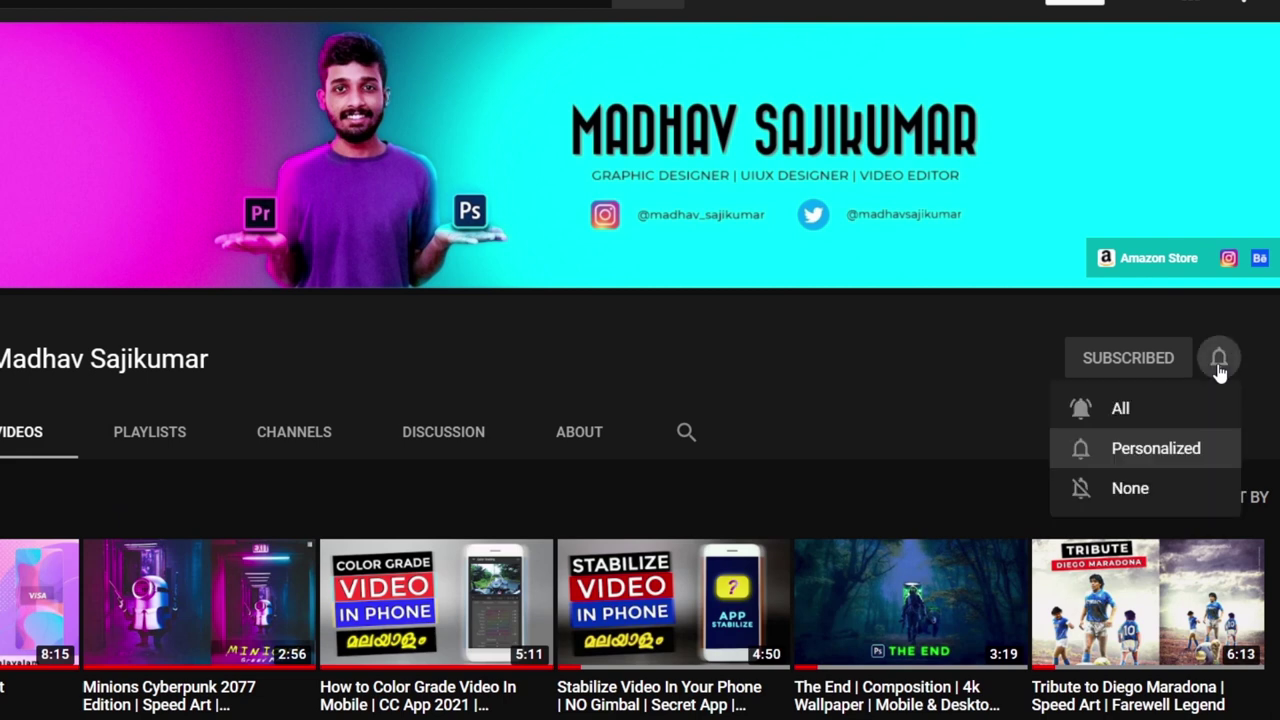
pyautogui.click(1162, 418)
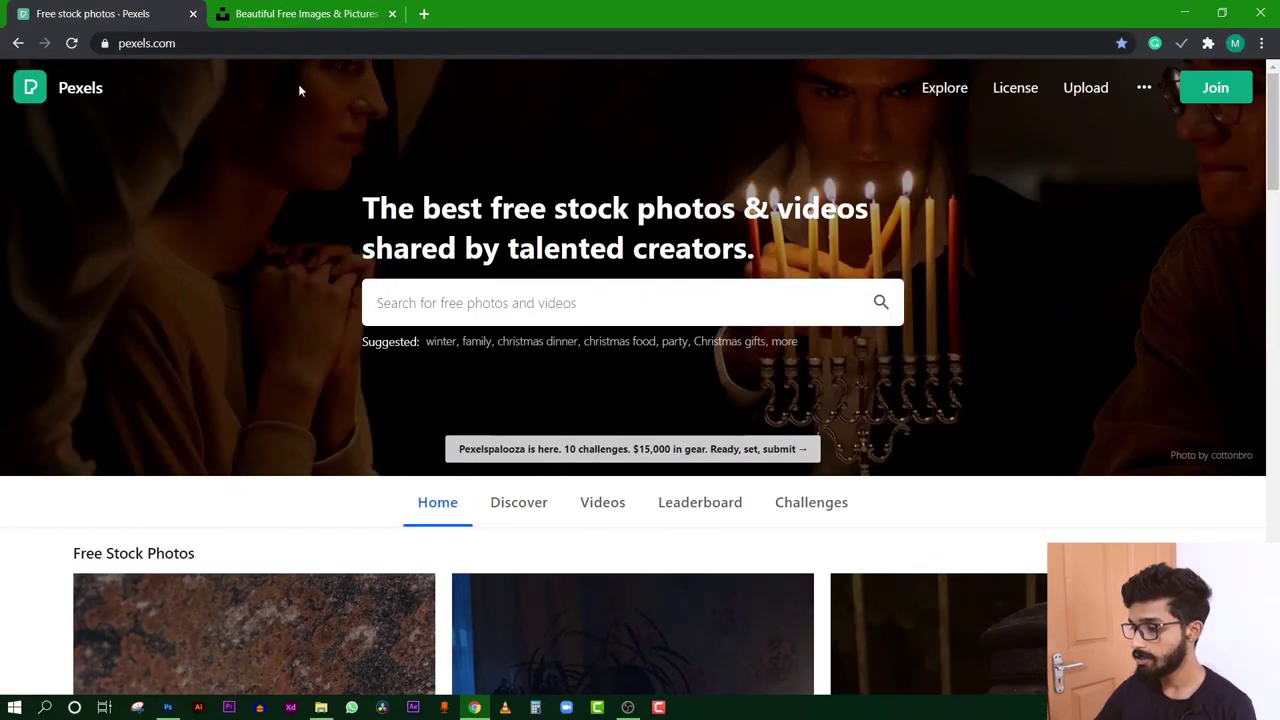
# Step: Look over the Unsplash home page and switch to Photoshop
pyautogui.click(298, 12)
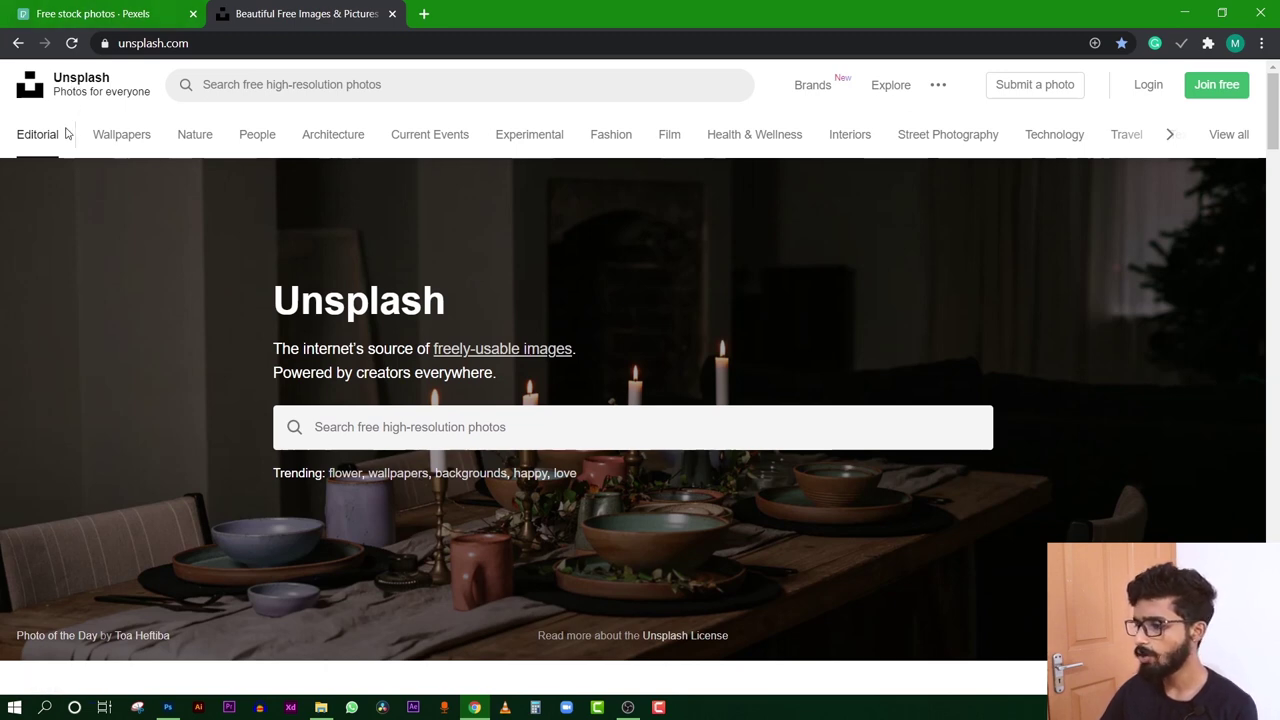
pyautogui.scroll(-2, 135, 165)
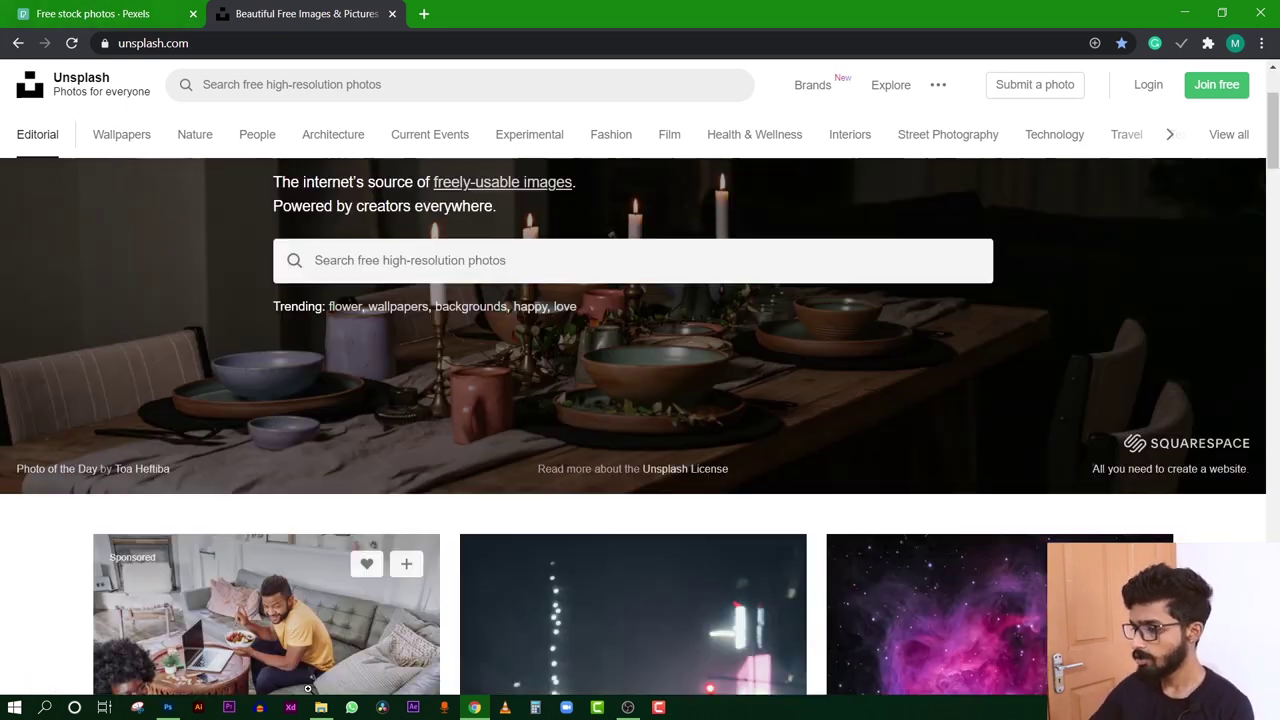
pyautogui.click(168, 707)
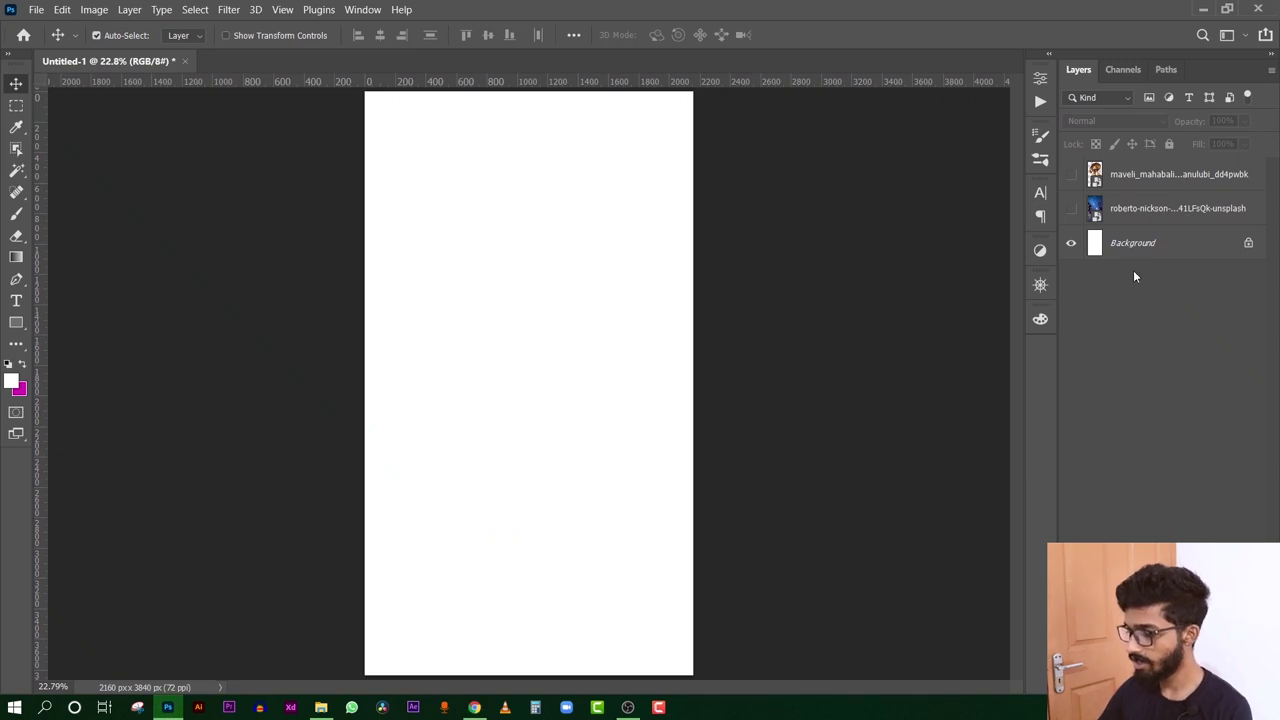
# Step: Preview the maveli_mahabali character layer and the snowy street photo layer separately and together by toggling their visibility
pyautogui.click(1071, 208)
pyautogui.click(1071, 208)
pyautogui.click(1071, 174)
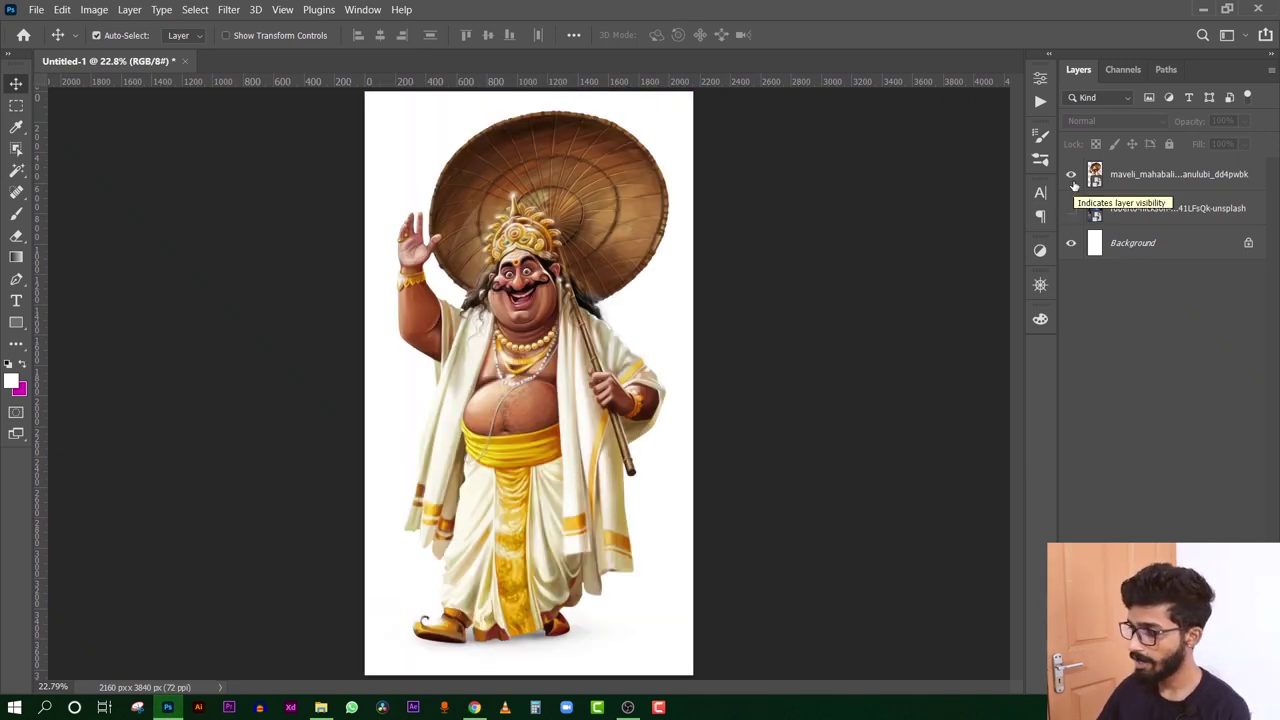
pyautogui.click(1071, 208)
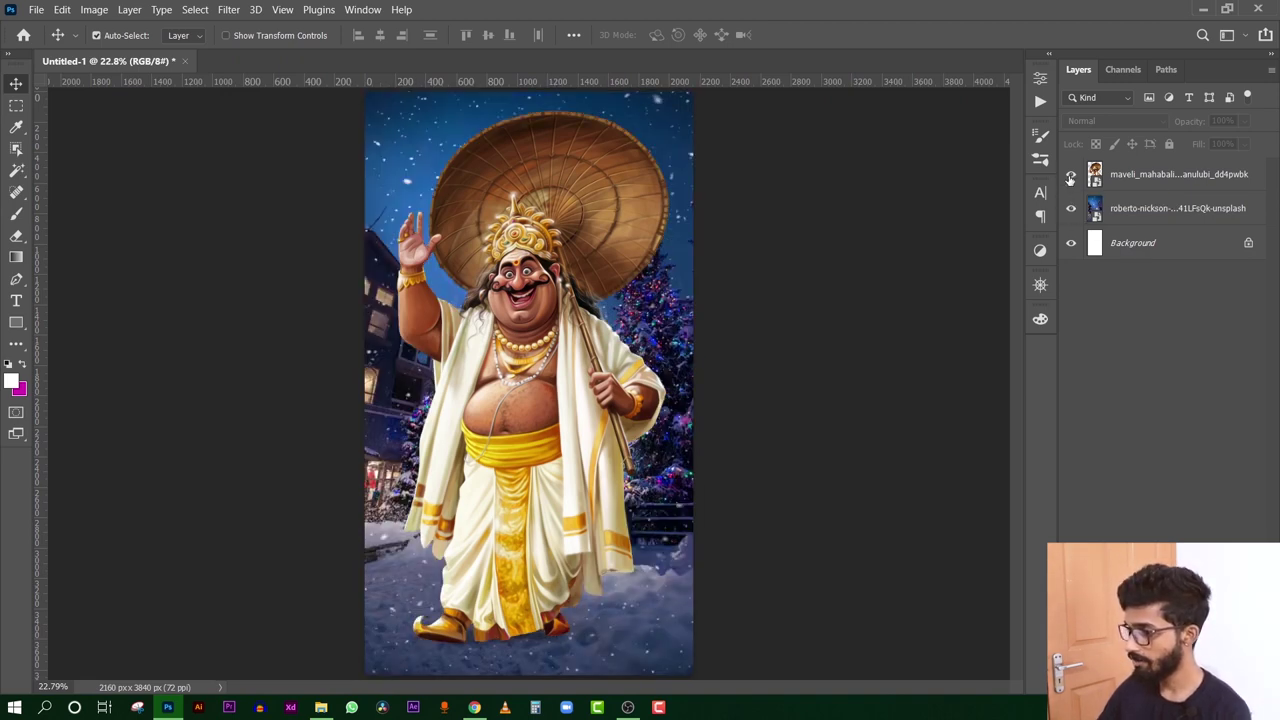
pyautogui.click(1071, 174)
# Step: Try scaling the character layer to about 120% and fitting it between the guides over the snowy street photo
pyautogui.hotkey('ctrl', ';')
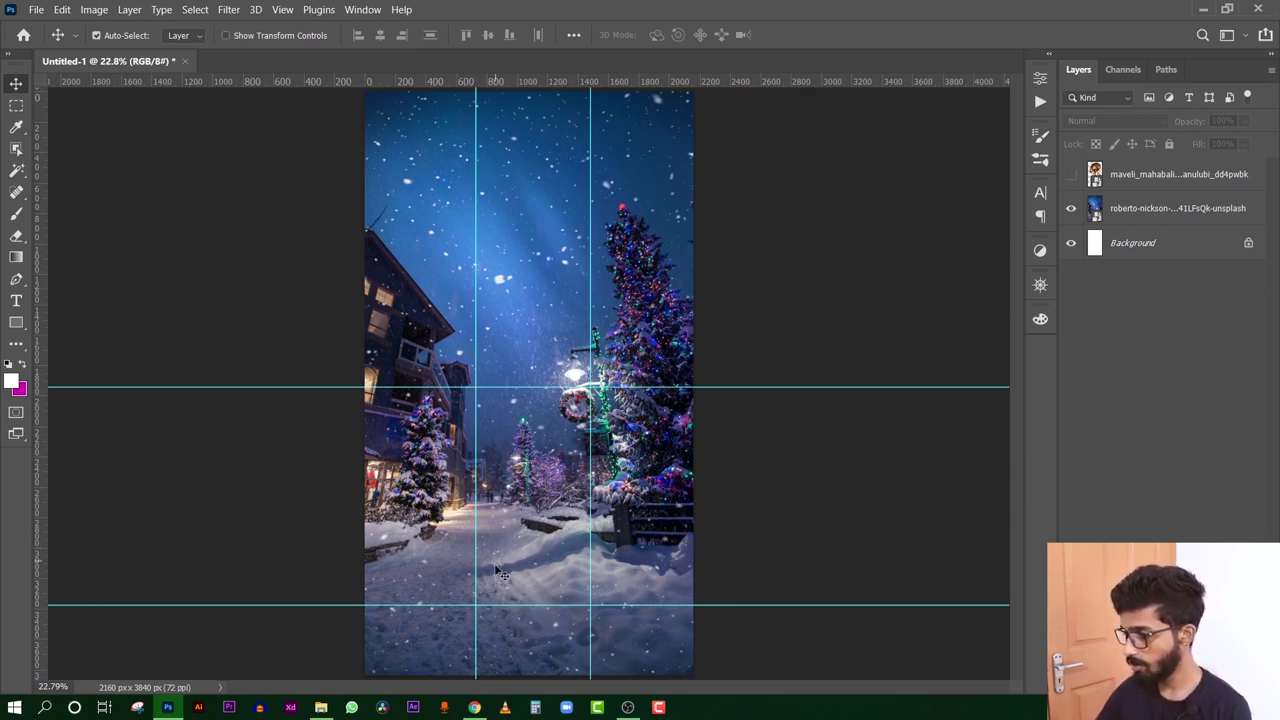
pyautogui.click(1071, 176)
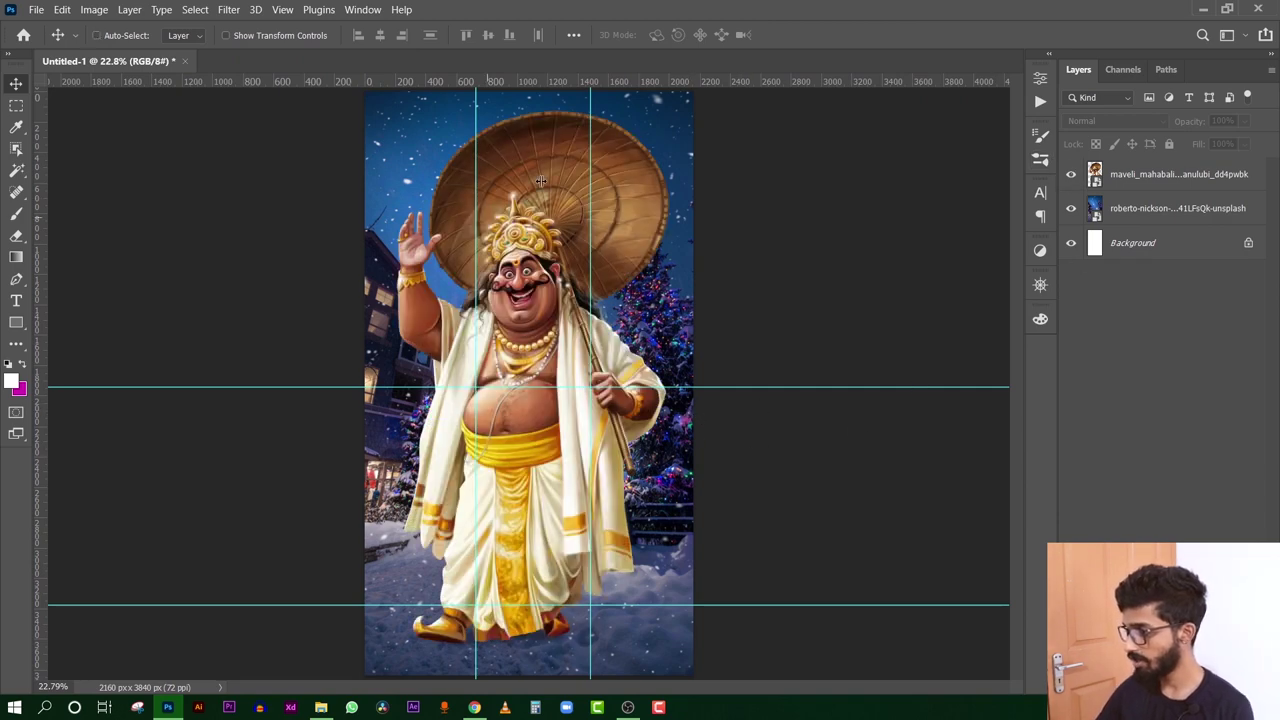
pyautogui.keyDown('ctrl'); pyautogui.click(1143, 177); pyautogui.keyUp('ctrl')
pyautogui.hotkey('ctrl', 't')
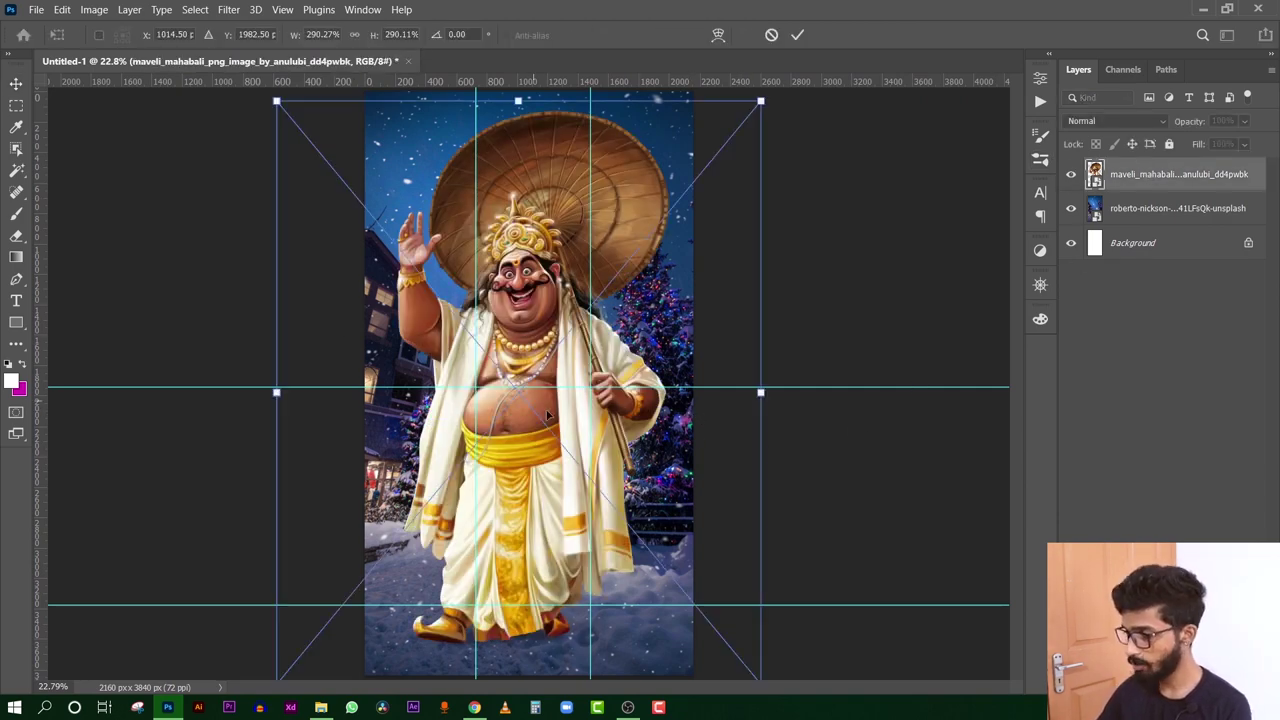
pyautogui.moveTo(757, 394); pyautogui.dragTo(545, 528)
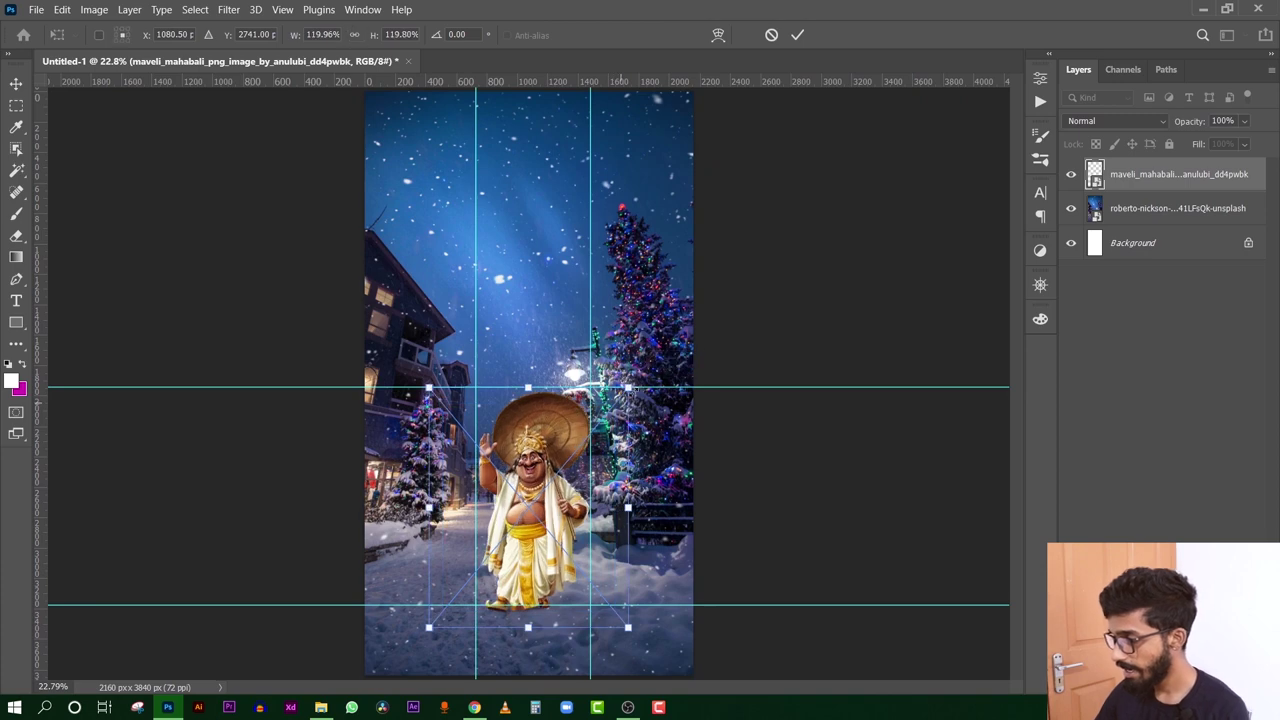
pyautogui.moveTo(614, 507); pyautogui.dragTo(628, 503)
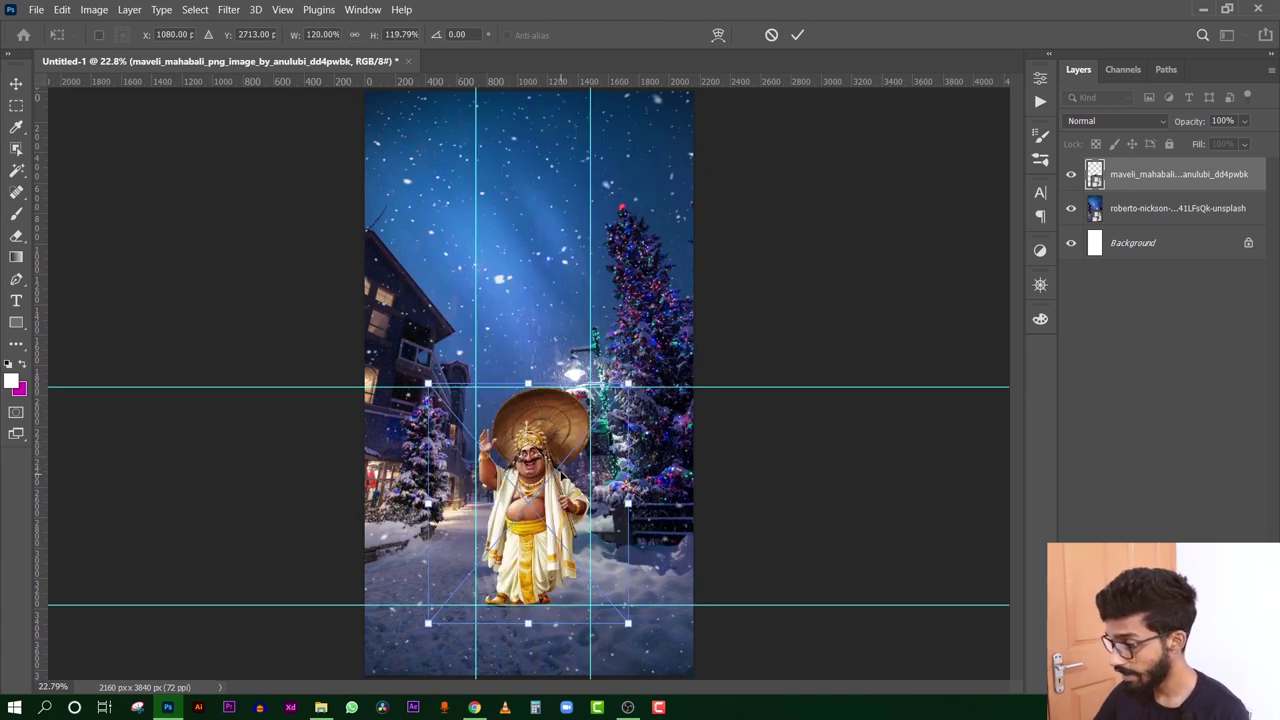
pyautogui.press('Return')
pyautogui.hotkey('ctrl', ';')
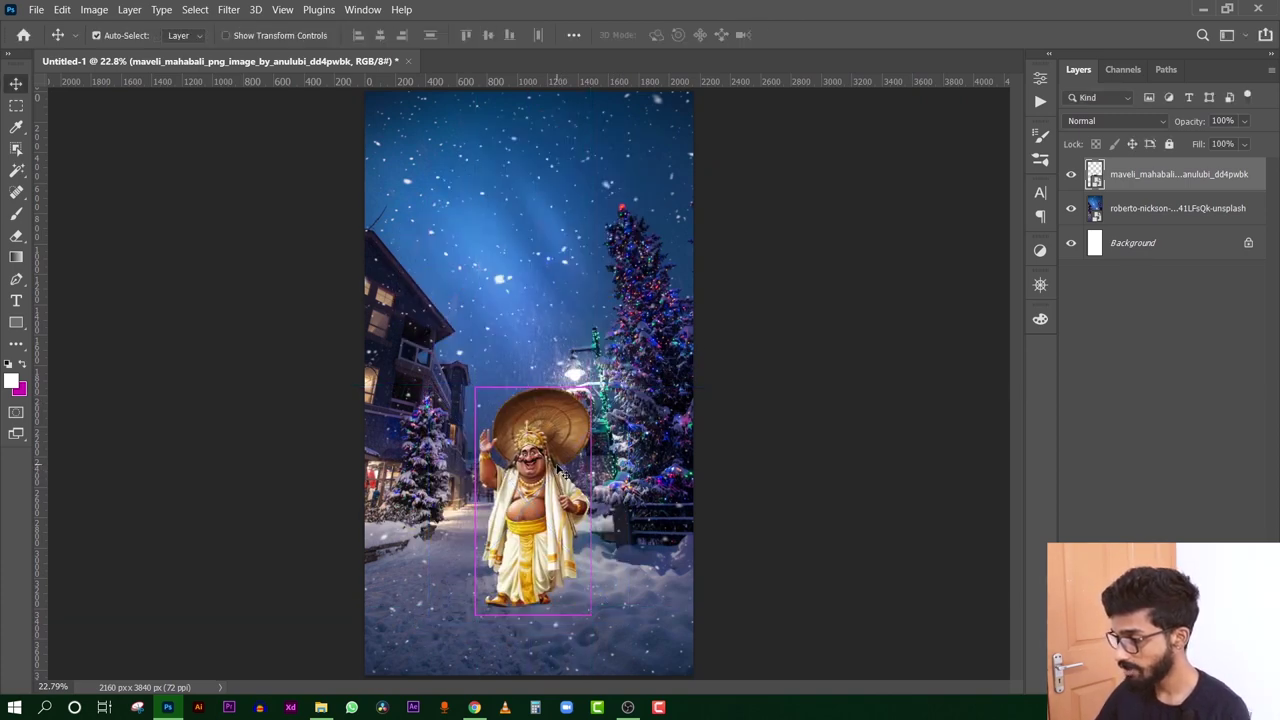
pyautogui.hotkey('ctrl', ';')
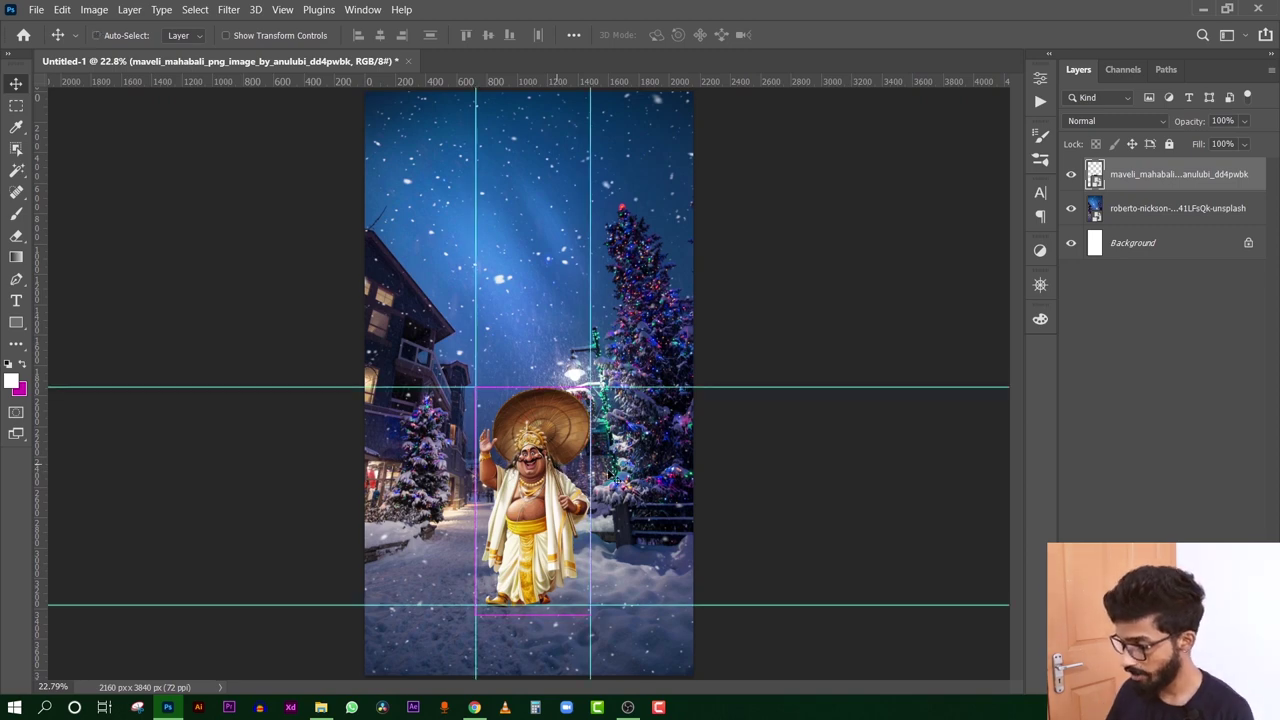
pyautogui.hotkey('ctrl', 'z')
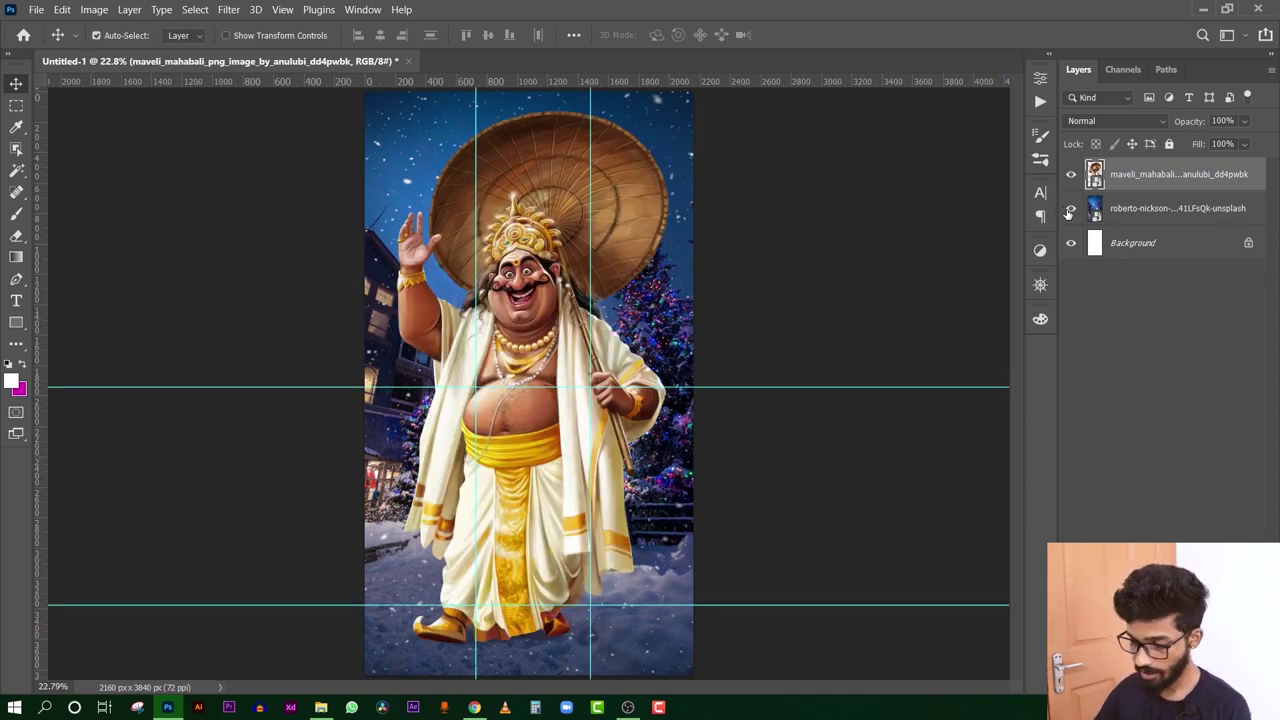
# Step: Hide the street photo and the guides, and examine the character's robe, shoes, face and umbrella up close
pyautogui.click(1071, 208)
pyautogui.hotkey('ctrl', ';')
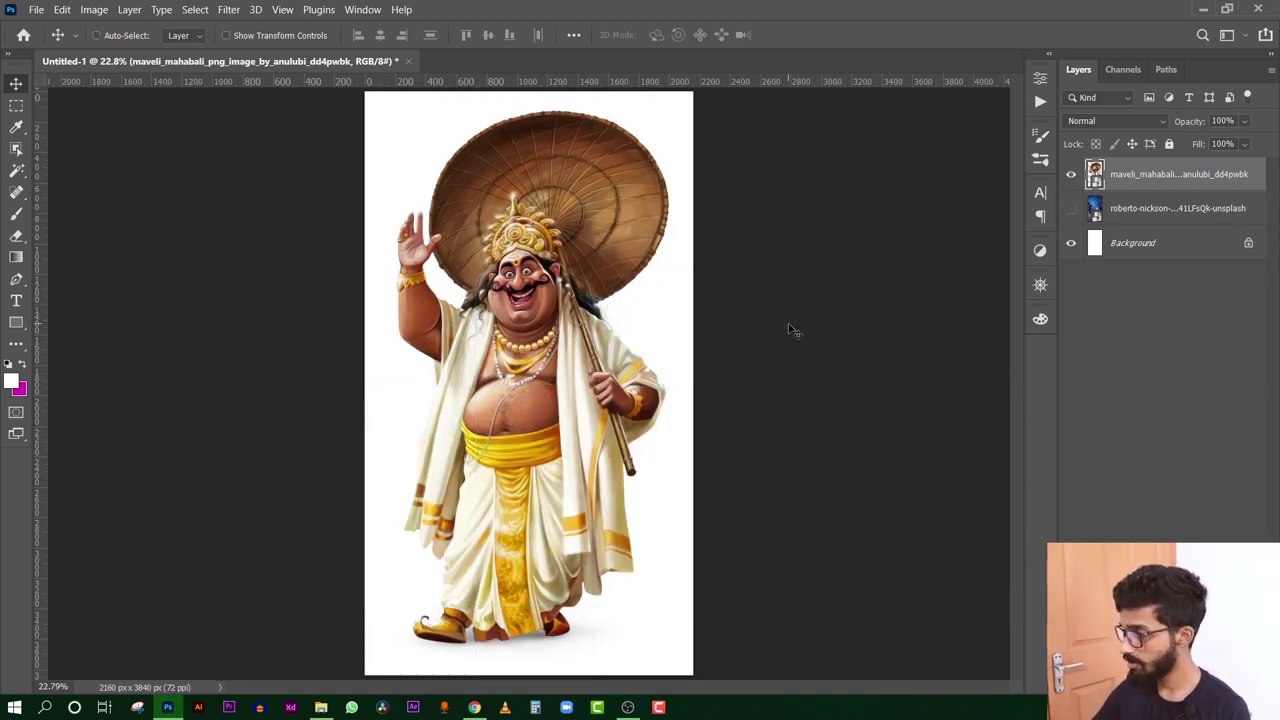
pyautogui.hotkey('ctrl', '+')
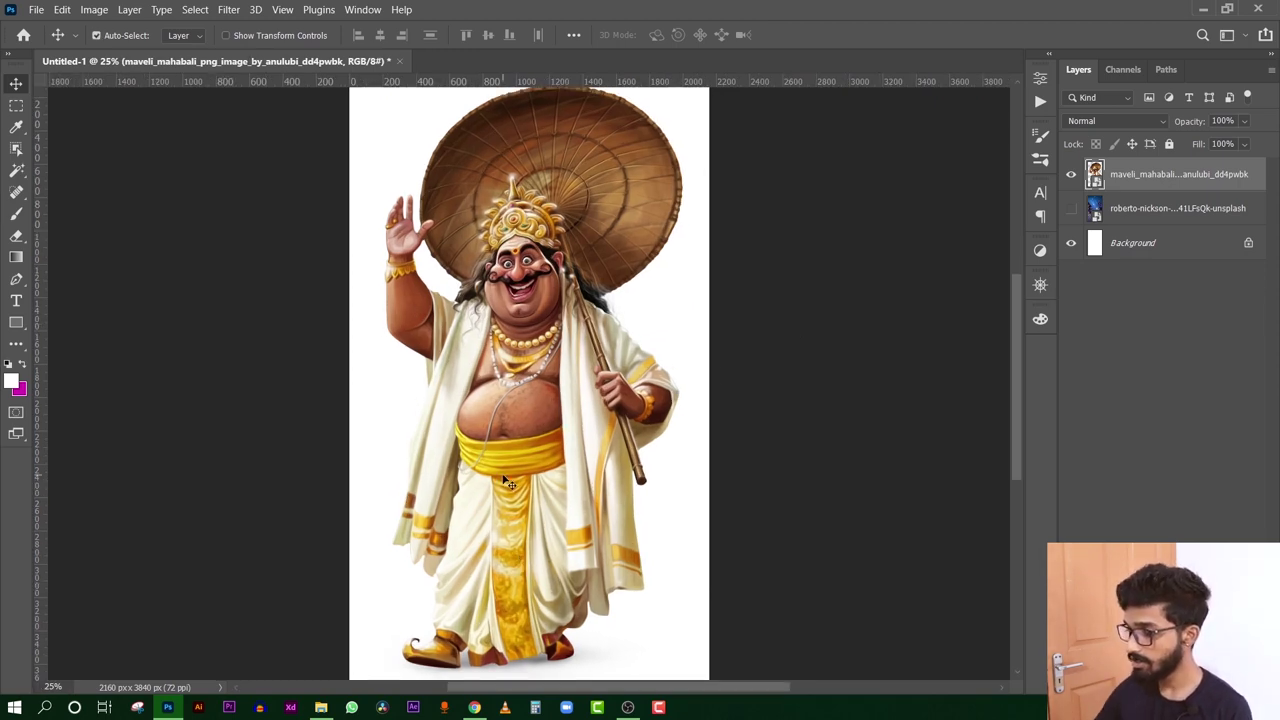
pyautogui.hotkey('ctrl', '+')
pyautogui.hotkey('ctrl', '+')
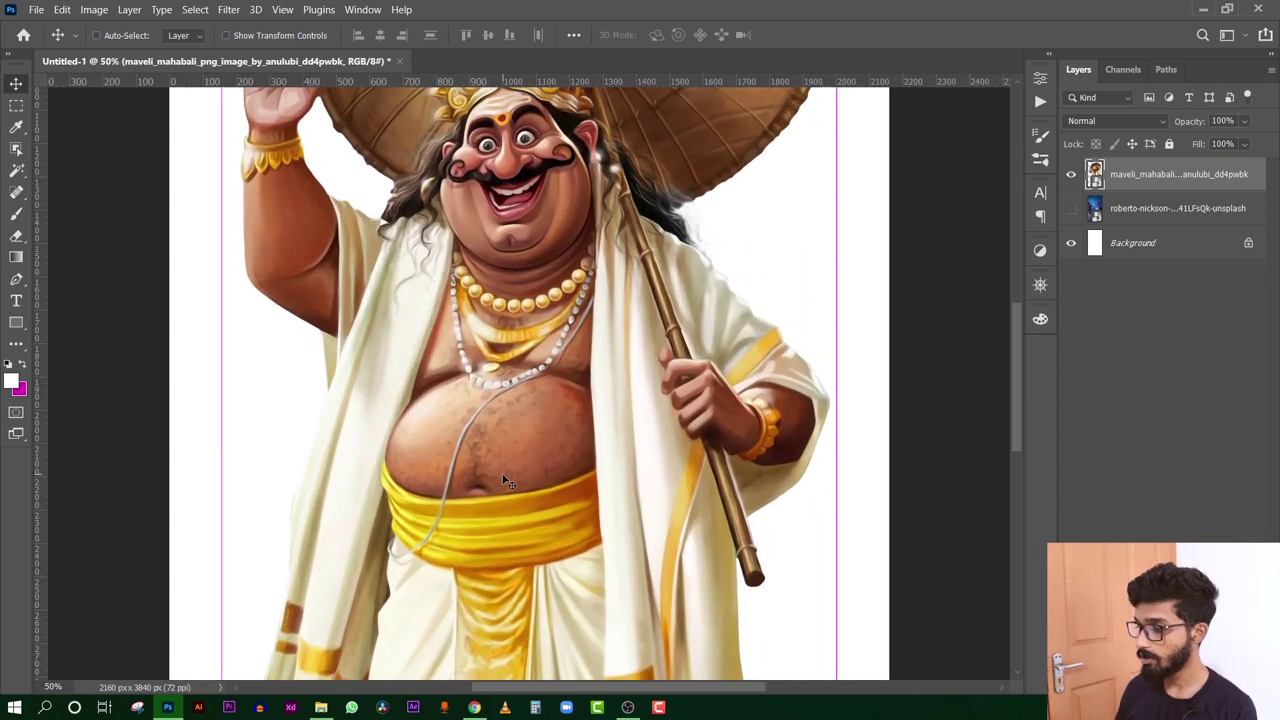
pyautogui.moveTo(333, 487); pyautogui.dragTo(408, 386)
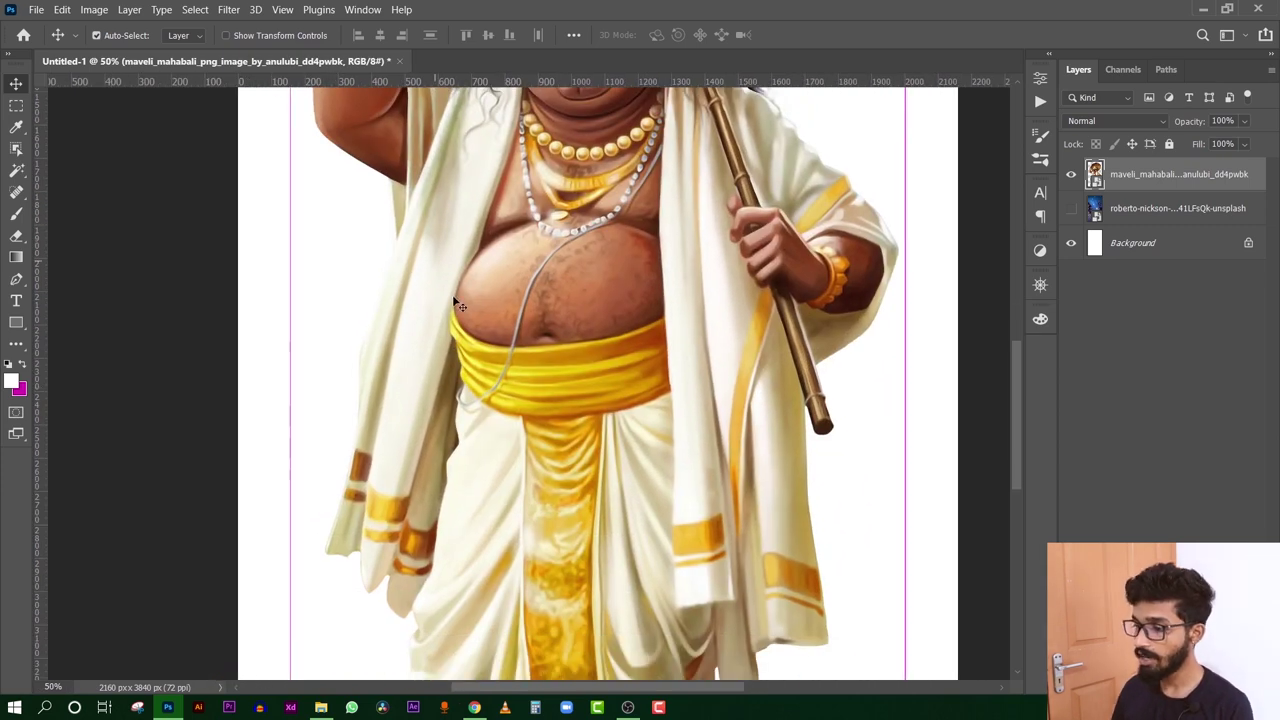
pyautogui.moveTo(528, 540); pyautogui.dragTo(437, 379)
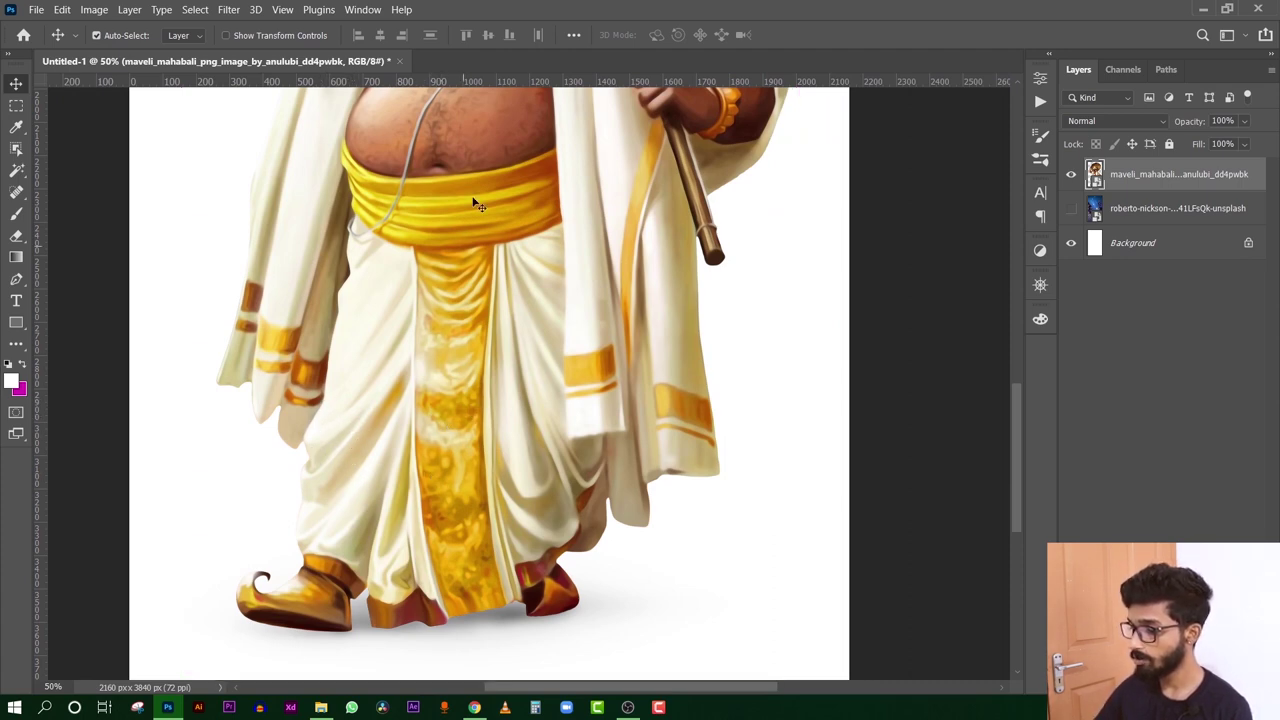
pyautogui.scroll(5, 475, 203)
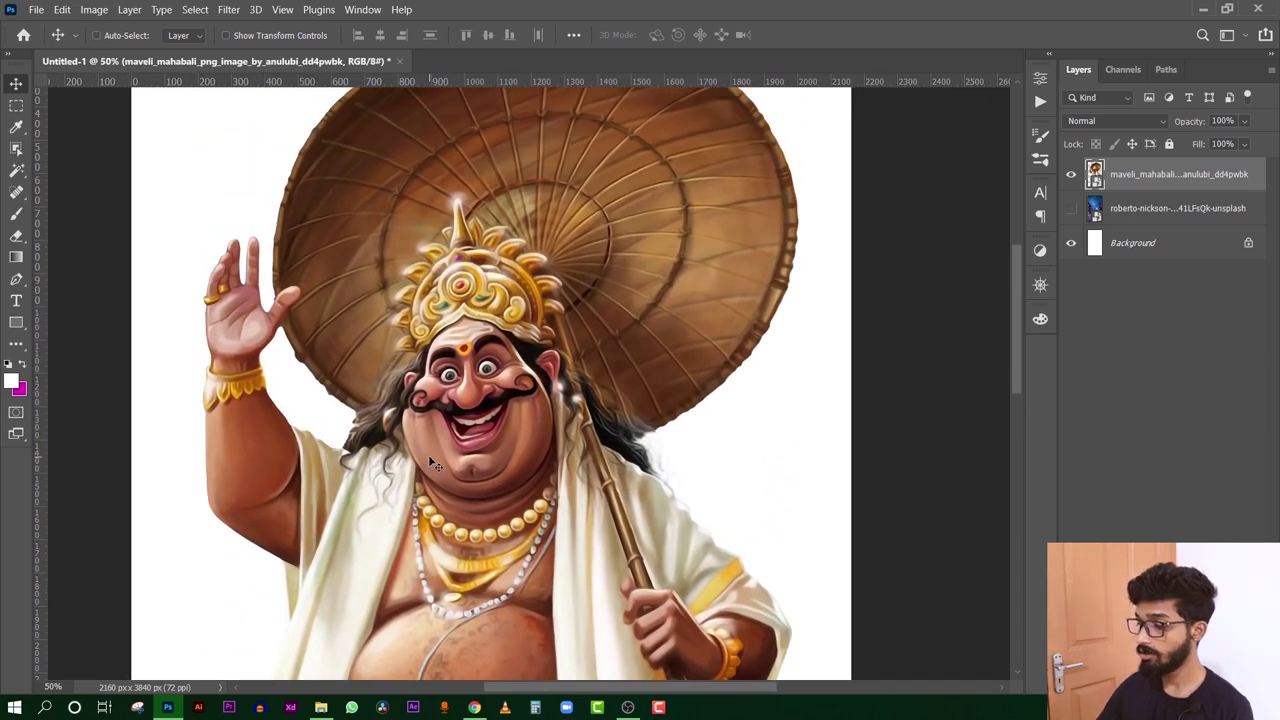
pyautogui.scroll(-3, 435, 465)
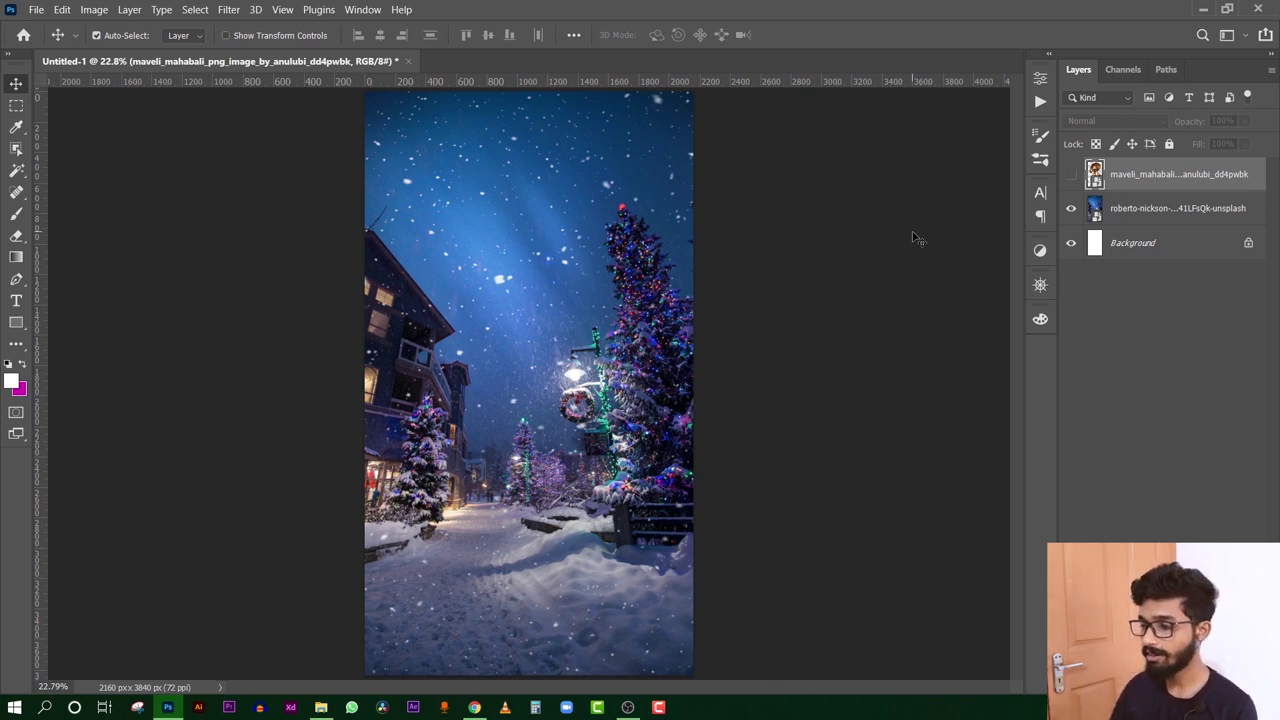
# Step: Hide the snowy street photo layer and show the character layer
pyautogui.click(1071, 208)
pyautogui.click(1071, 174)
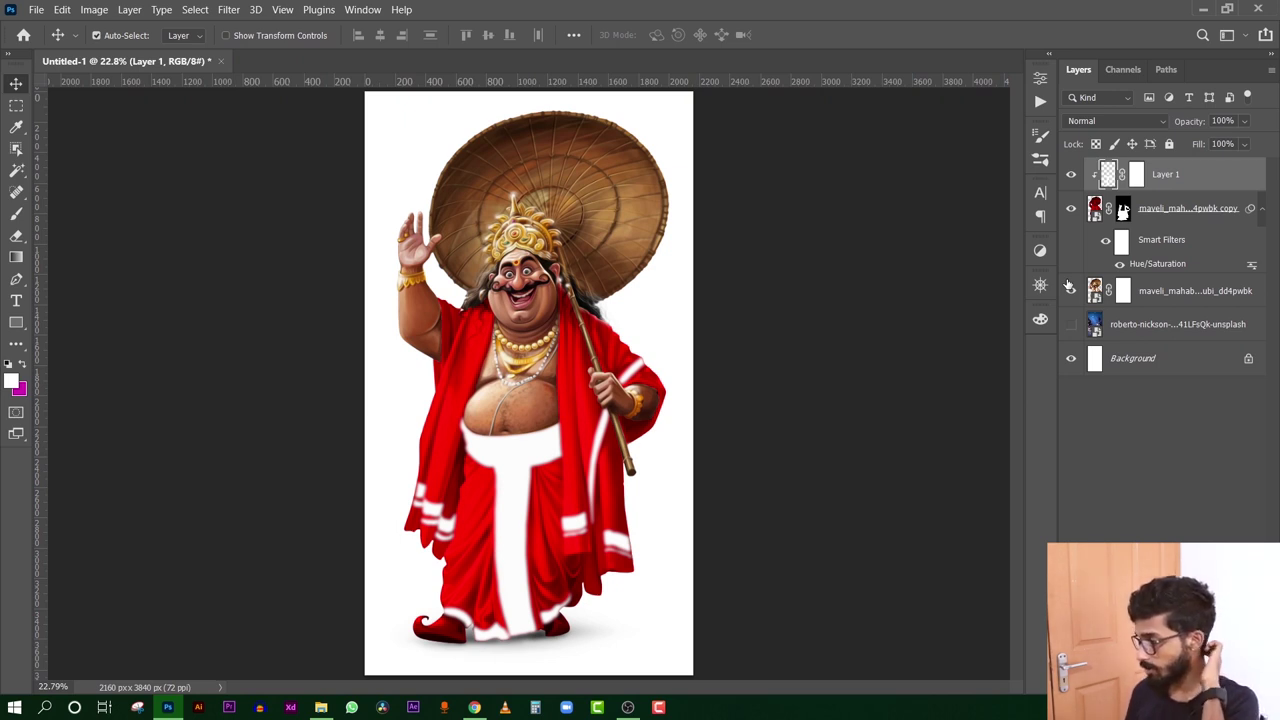
# Step: Examine the character's red and white costume up close and preview the Exclusion blend mode on Layer 1
pyautogui.click(1069, 288)
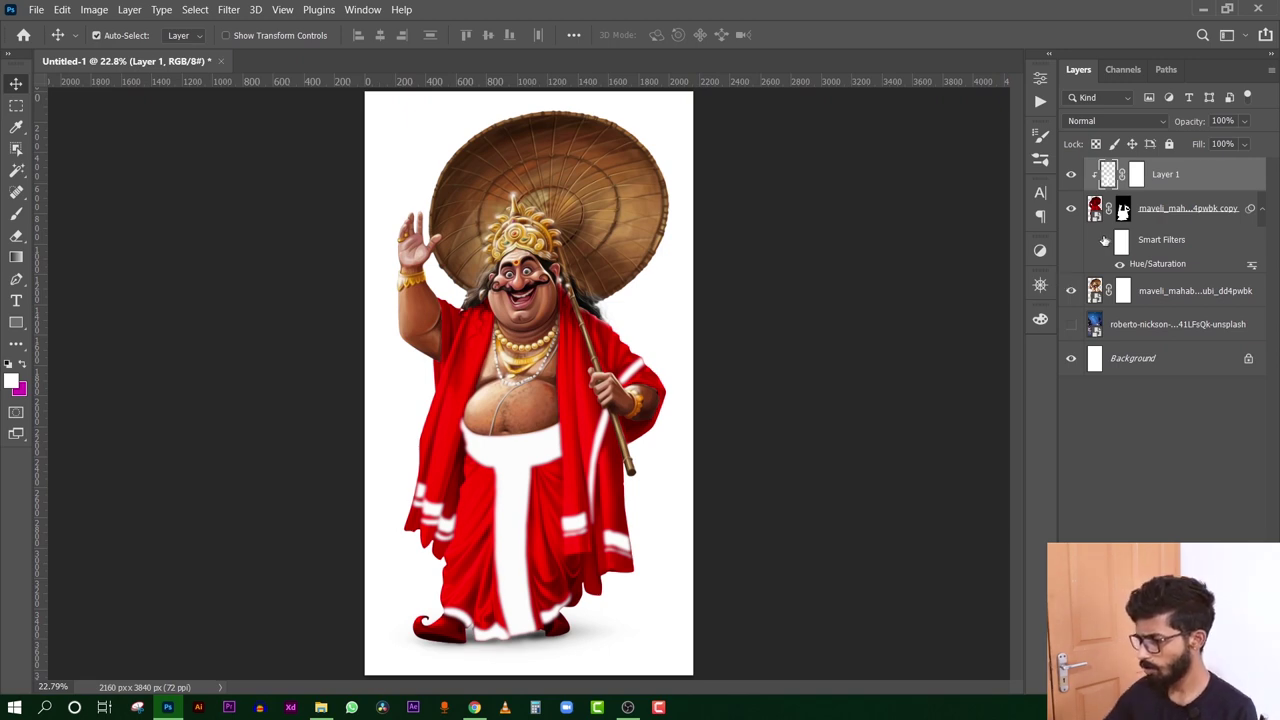
pyautogui.hotkey('ctrl', '+')
pyautogui.hotkey('ctrl', '+')
pyautogui.hotkey('ctrl', '+')
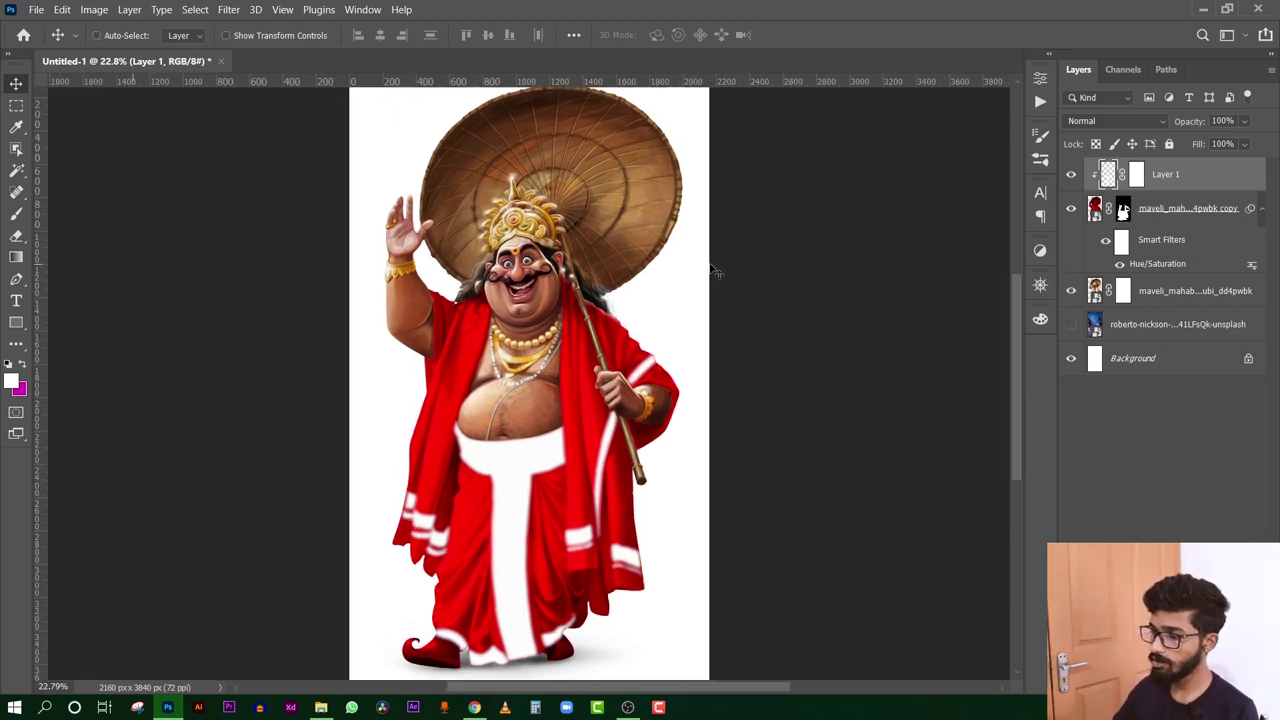
pyautogui.scroll(3, 520, 270)
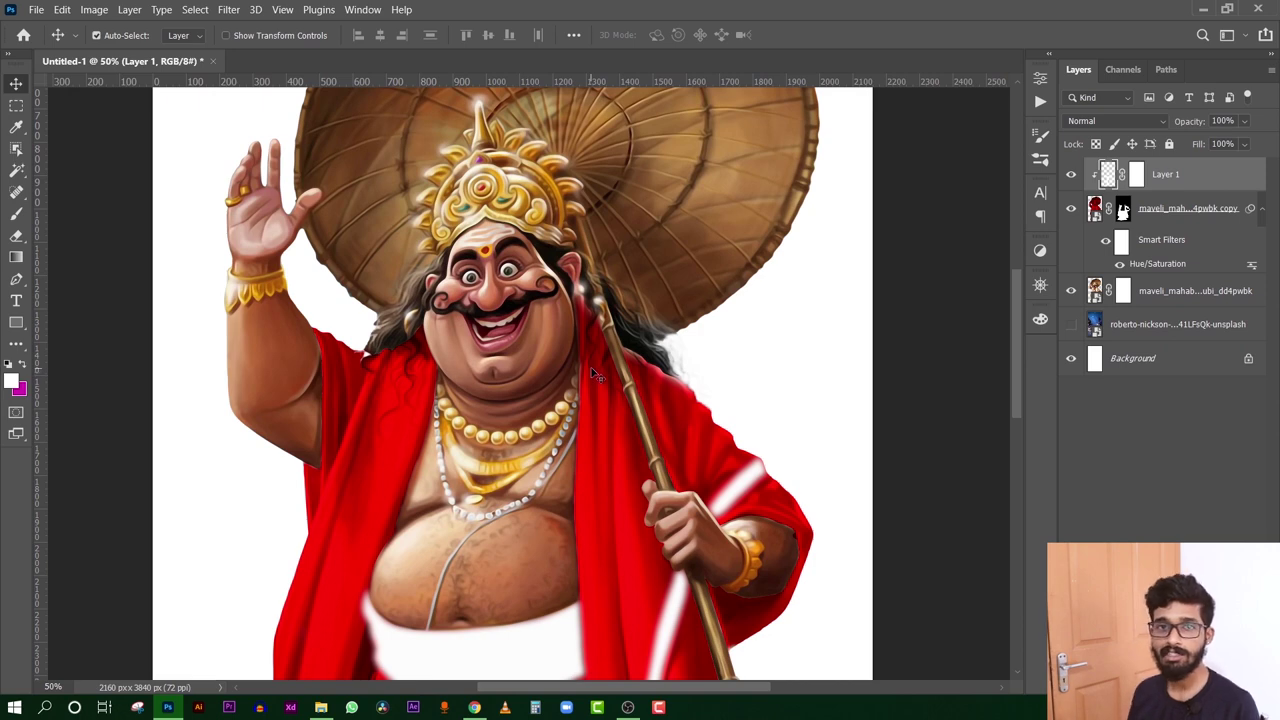
pyautogui.click(1115, 121)
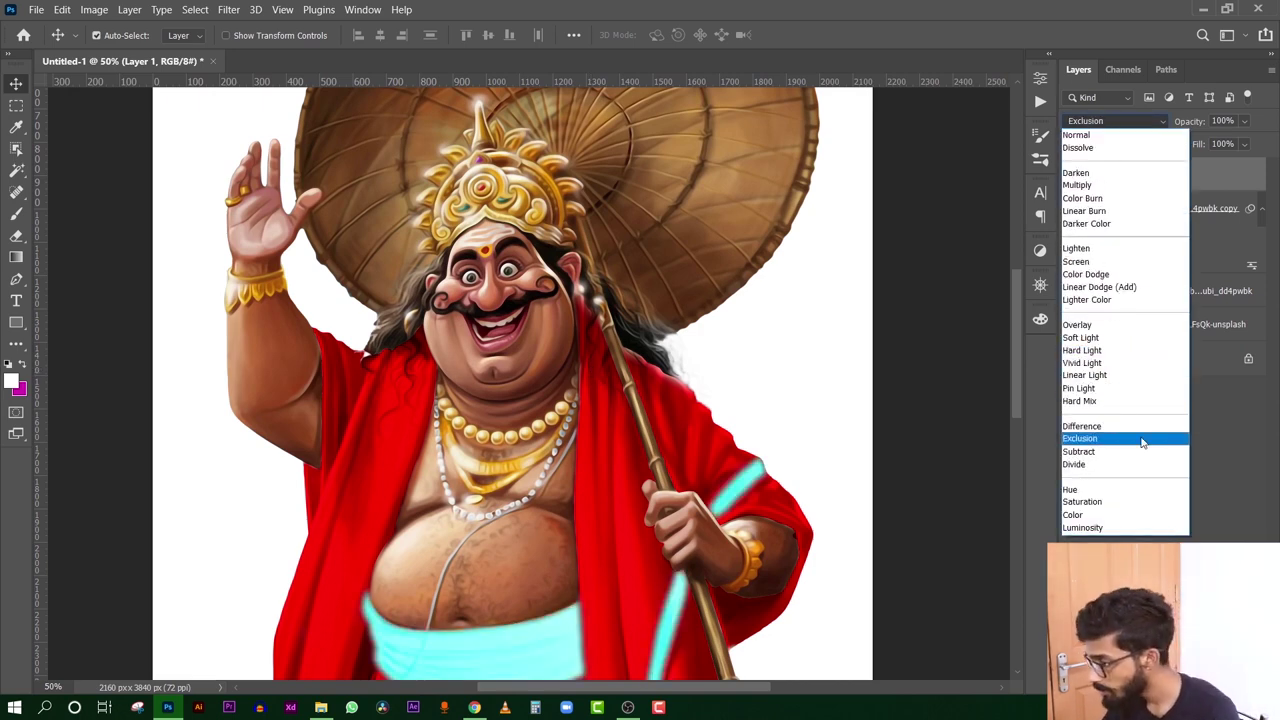
pyautogui.click(1237, 456)
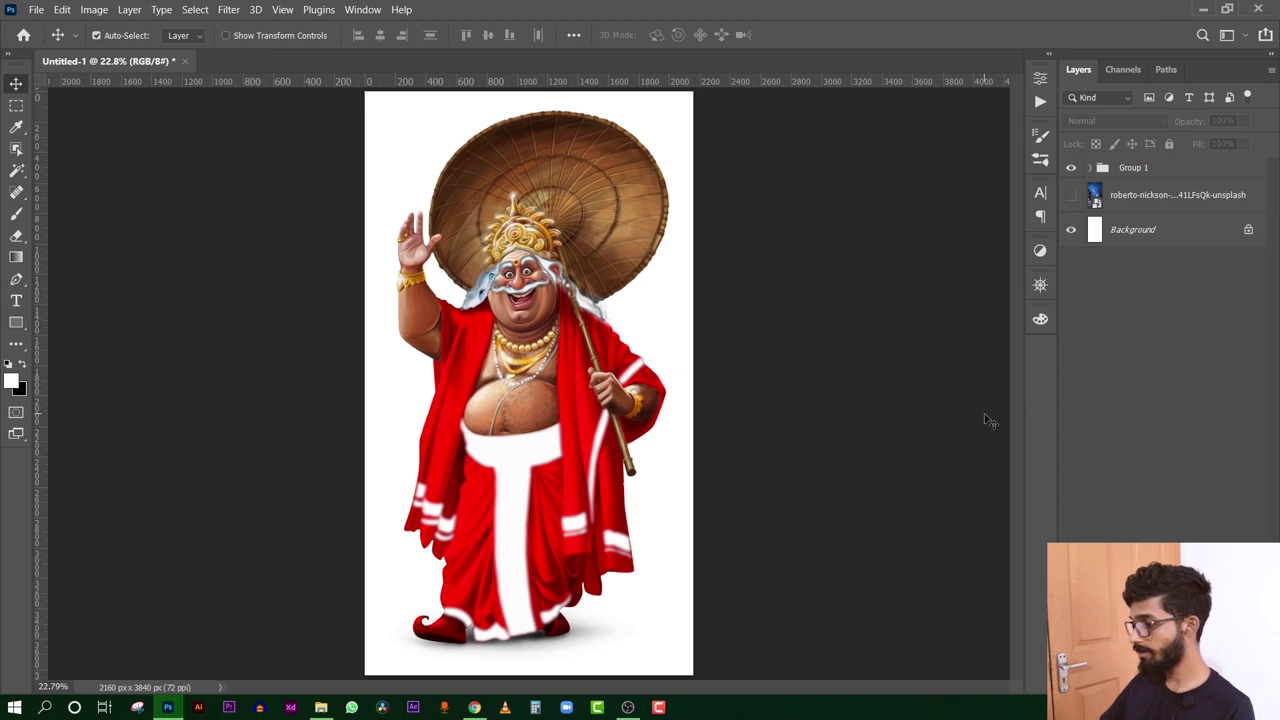
# Step: Show the snowy street photo layer, select Group 1 and turn on the guides
pyautogui.click(1071, 195)
pyautogui.click(1117, 197)
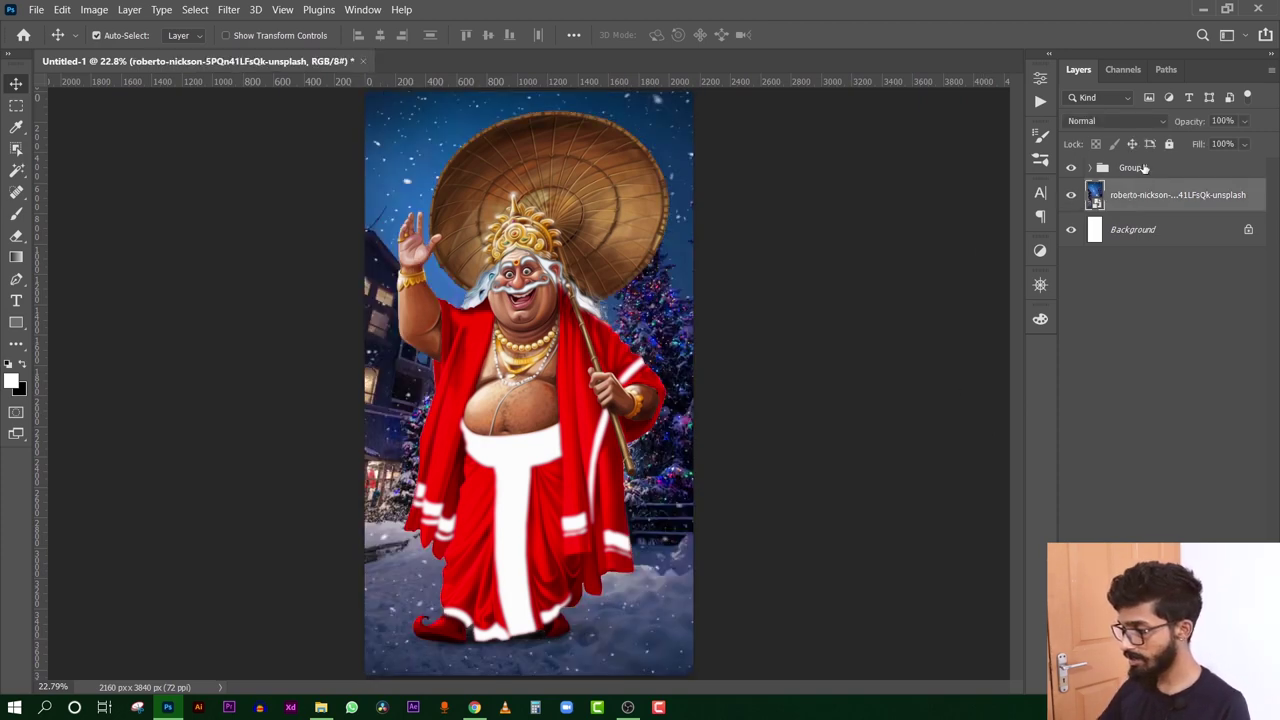
pyautogui.click(1140, 168)
pyautogui.hotkey('ctrl', ';')
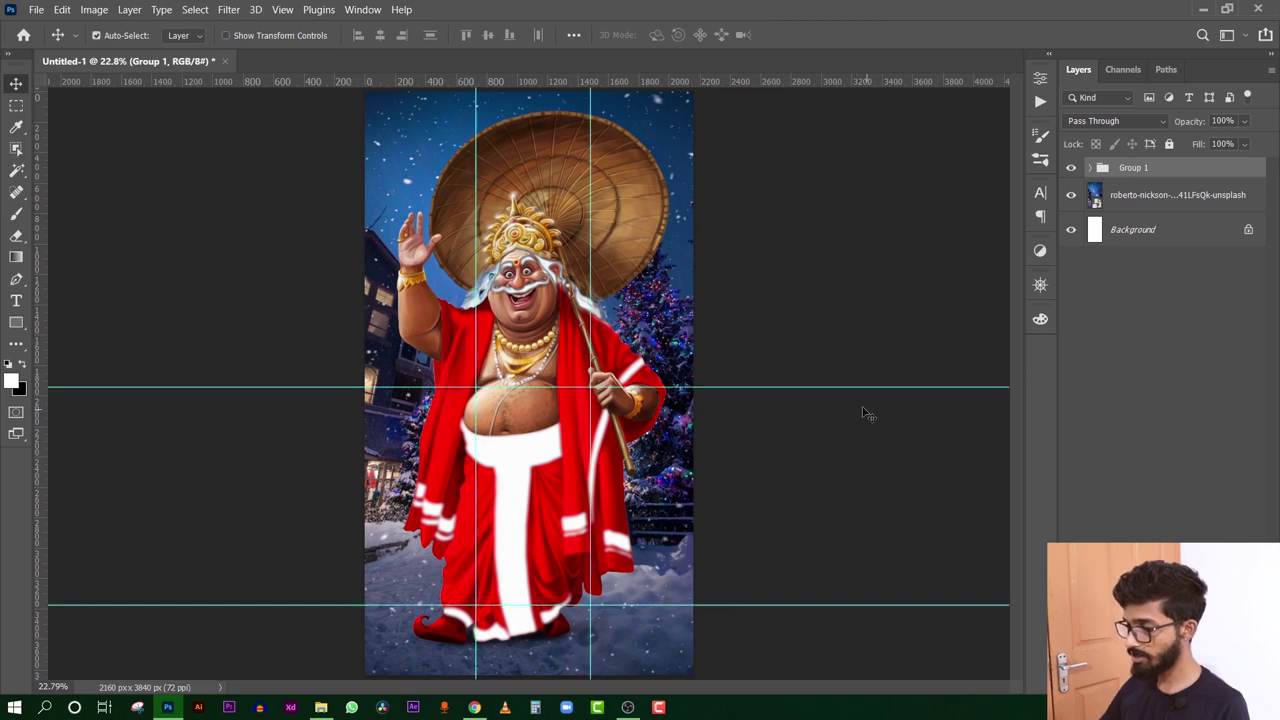
# Step: Scale Group 1 proportionally to about 40.6% and position the character between the guides on the snowy path
pyautogui.hotkey('ctrl', 't')
pyautogui.click(688, 292)
pyautogui.moveTo(668, 663); pyautogui.dragTo(584, 600)
pyautogui.moveTo(535, 534); pyautogui.dragTo(535, 548)
pyautogui.moveTo(590, 614); pyautogui.dragTo(586, 608)
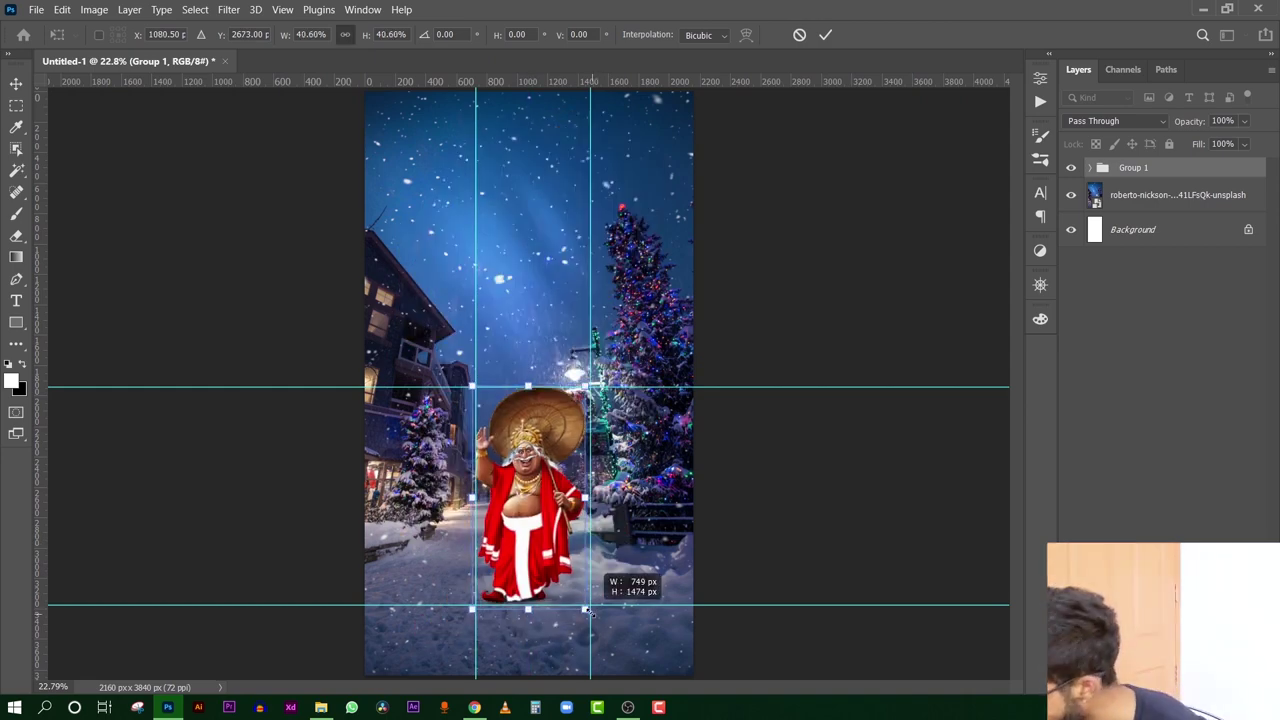
pyautogui.moveTo(524, 545); pyautogui.dragTo(524, 551)
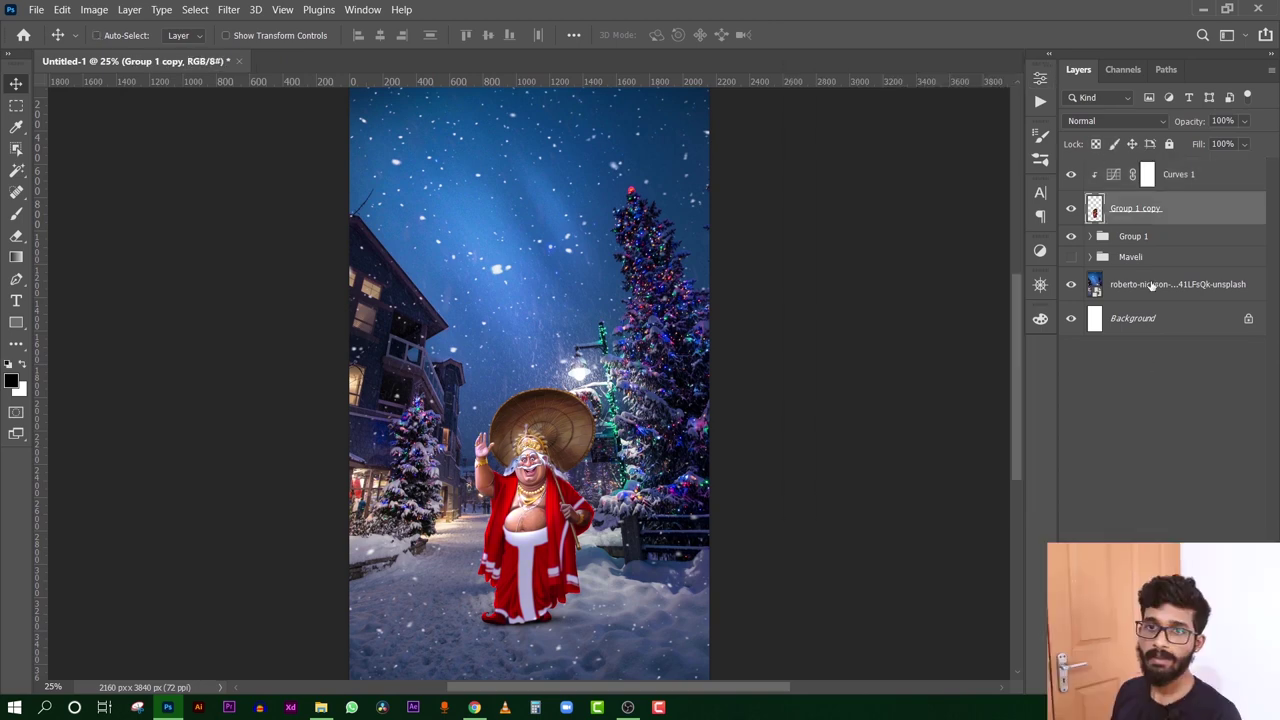
# Step: Duplicate the merged character layer, rotate the copy 165° and position it upside down below the character's feet
pyautogui.hotkey('ctrl', 'j')
pyautogui.hotkey('ctrl', 't')
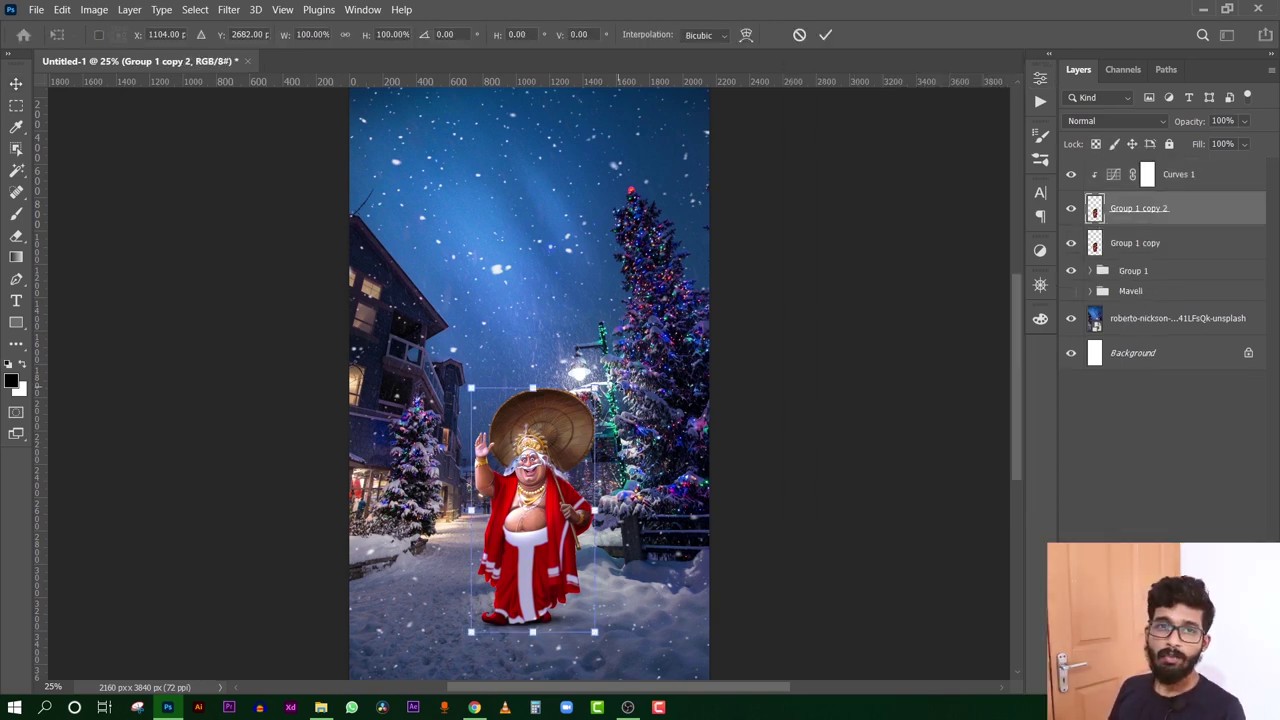
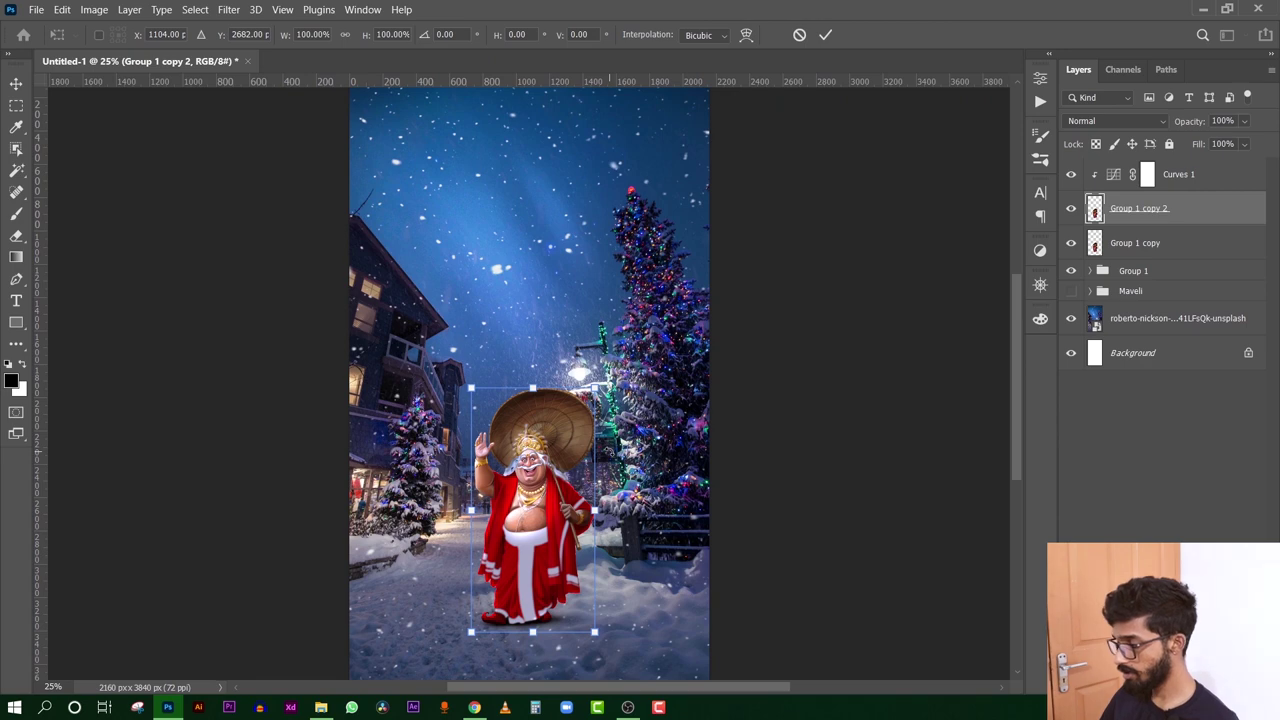
pyautogui.moveTo(632, 395); pyautogui.dragTo(582, 541)
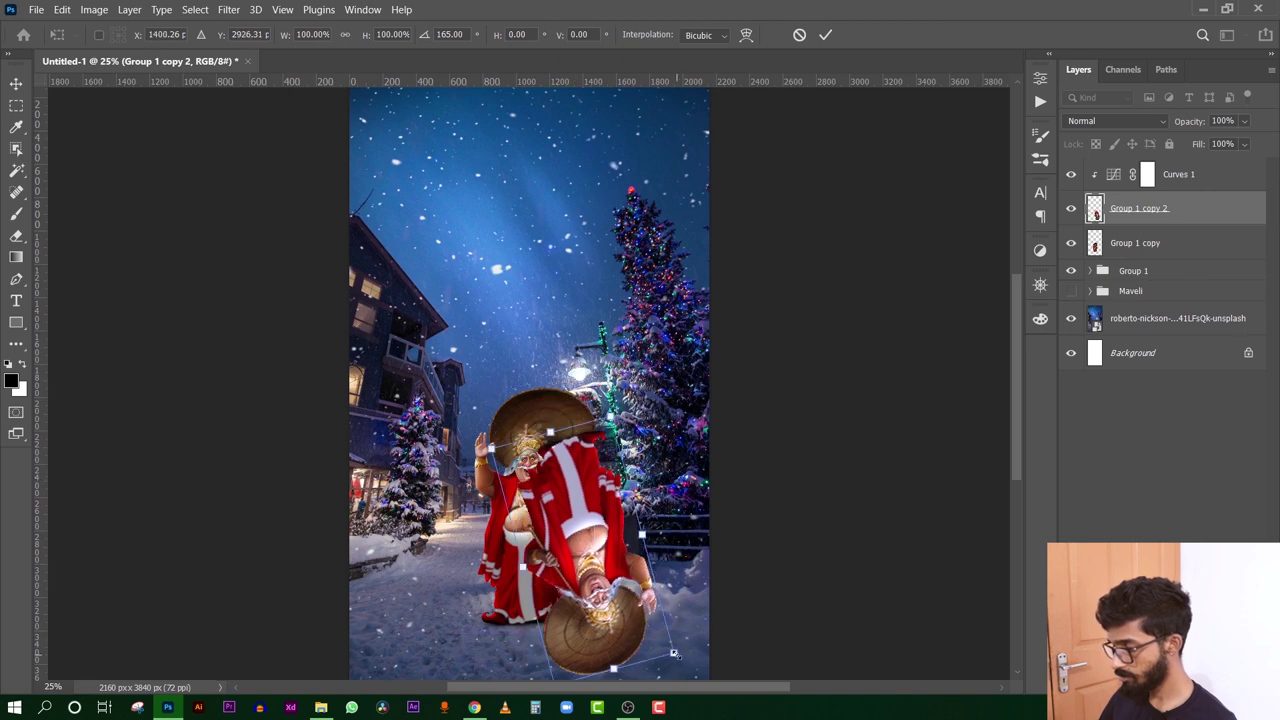
pyautogui.moveTo(674, 653); pyautogui.dragTo(613, 659)
# Step: Warp the inverted copy into a cast shadow on the snow and move it beneath the character layer
pyautogui.rightClick(558, 343)
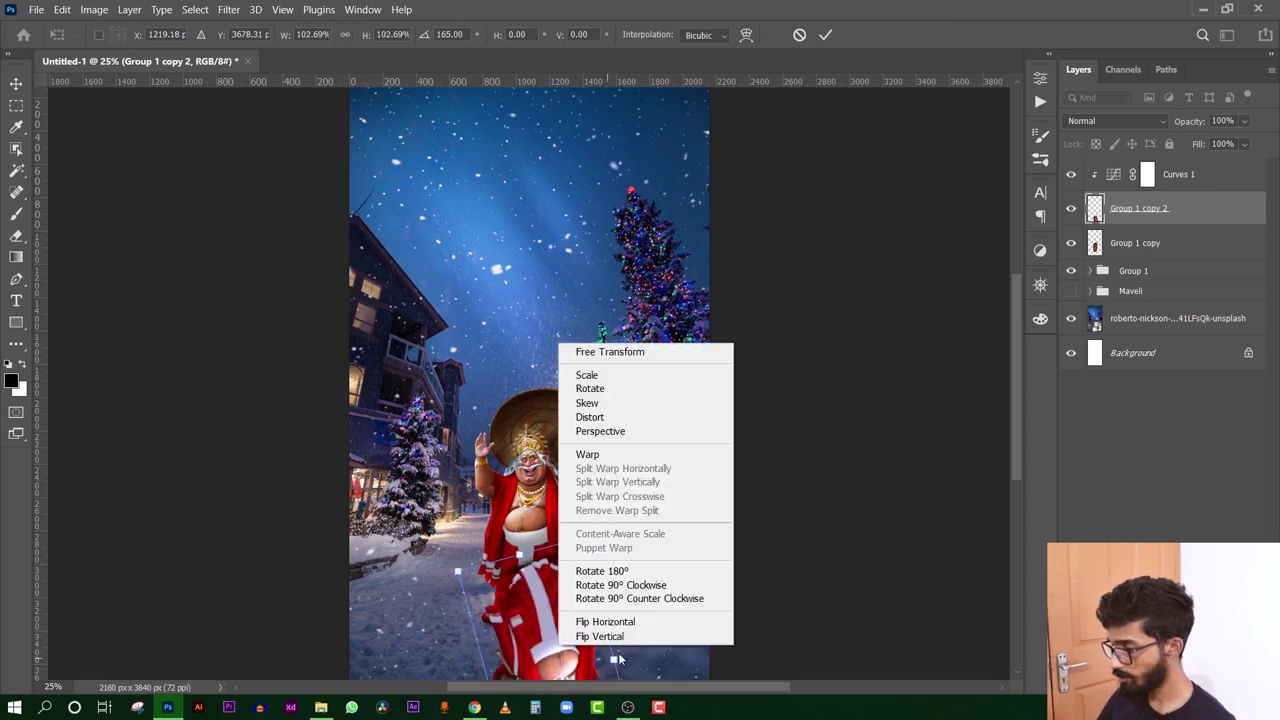
pyautogui.click(602, 404)
pyautogui.rightClick(576, 296)
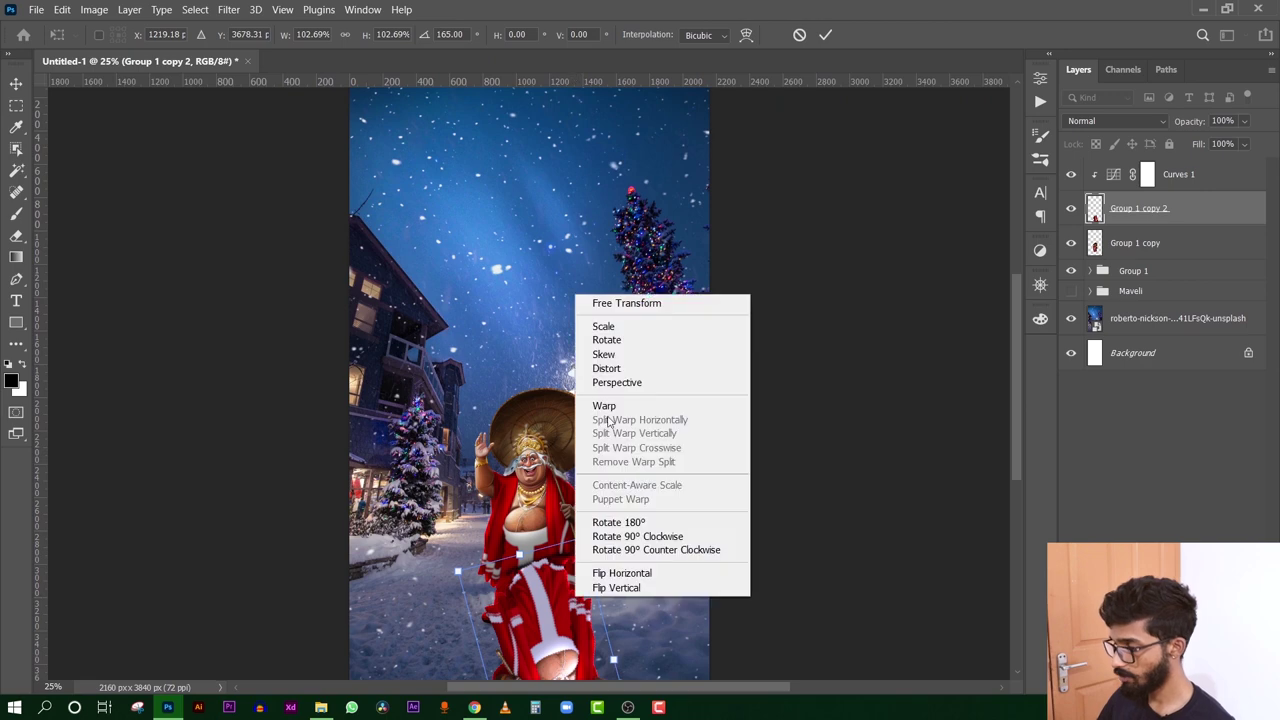
pyautogui.click(606, 406)
pyautogui.scroll(-5, 645, 496)
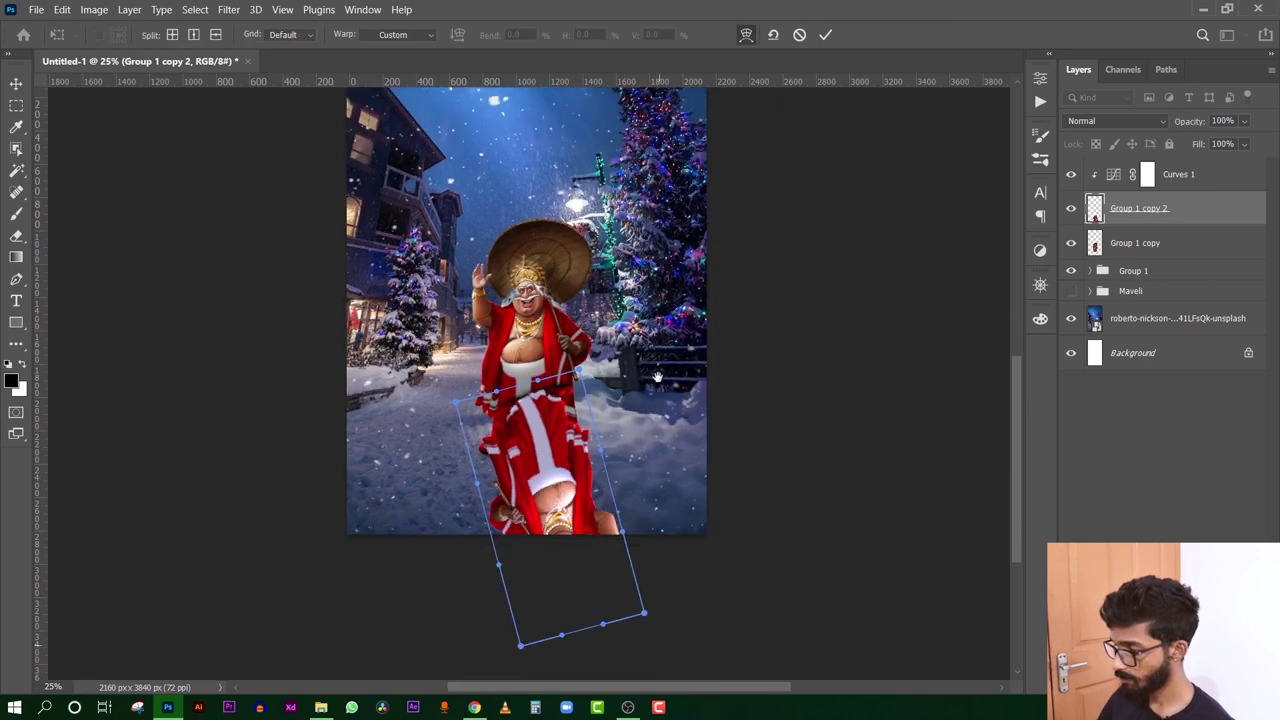
pyautogui.moveTo(645, 496); pyautogui.dragTo(612, 352)
pyautogui.press('Return')
pyautogui.hotkey('ctrl', '[')
# Step: Lower the opacity of the foot shadow on Layer 5 to about 47%, then duplicate and transform that layer
pyautogui.click(1244, 121)
pyautogui.moveTo(1266, 141); pyautogui.dragTo(1198, 155)
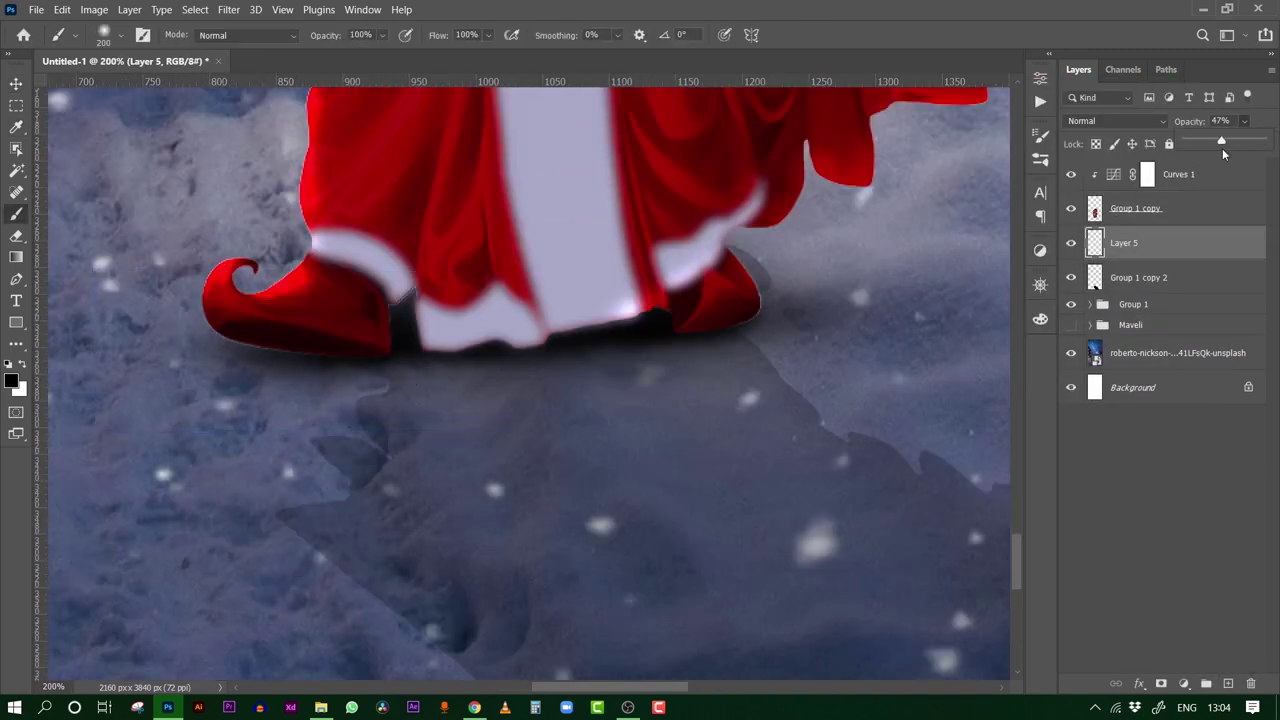
pyautogui.hotkey('ctrl', 'j')
pyautogui.hotkey('ctrl', 't')
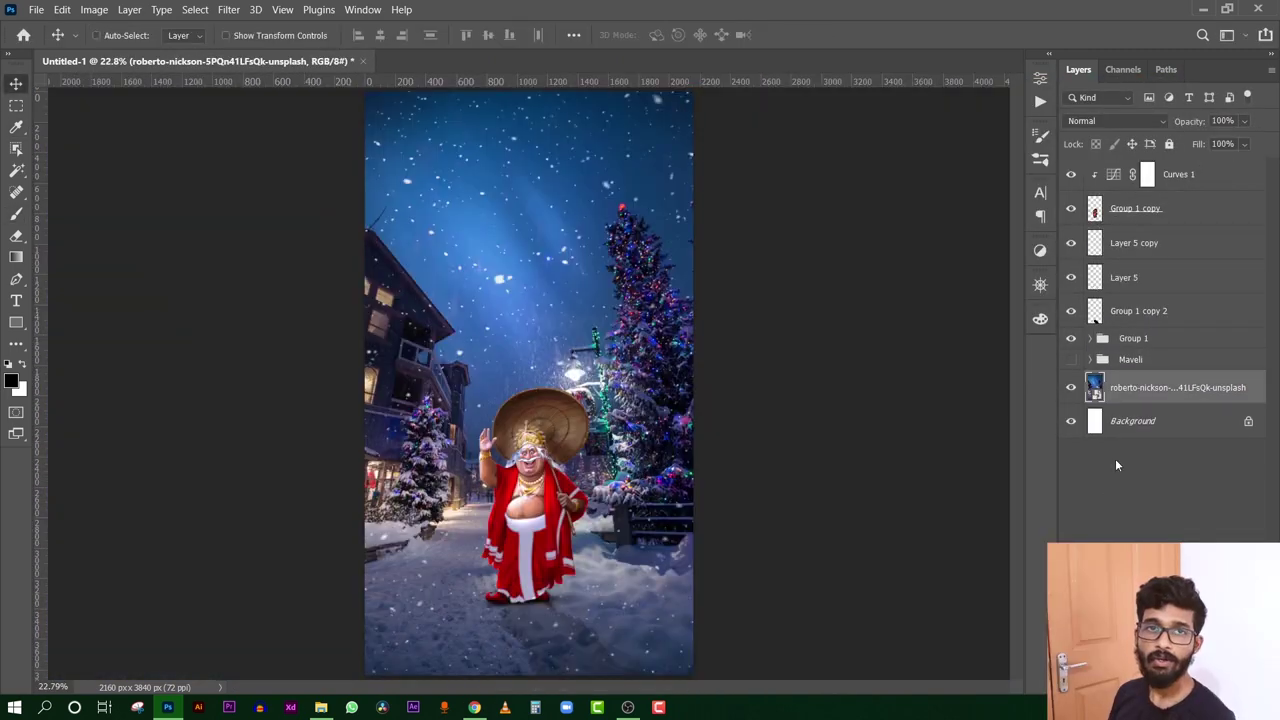
# Step: Recolor the snowy street photo with Hue/Saturation at hue +162, saturation +18 and lightness -13
pyautogui.hotkey('ctrl', 'u')
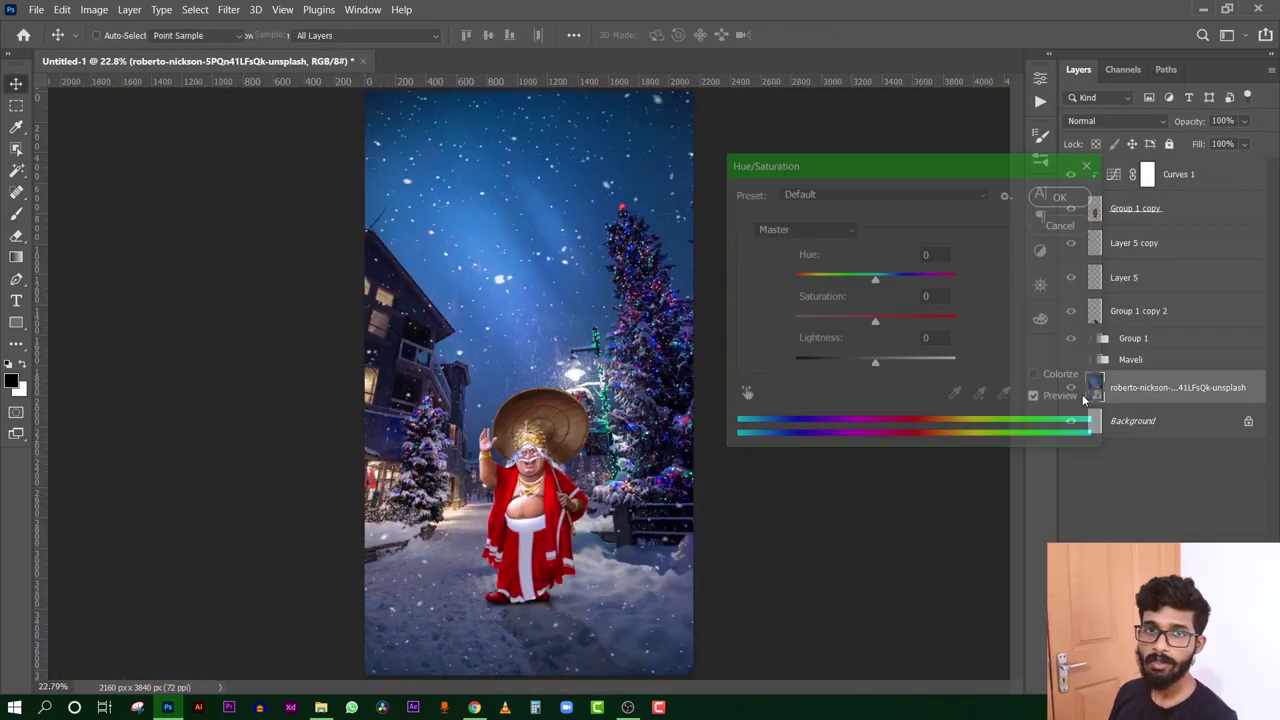
pyautogui.moveTo(876, 320); pyautogui.dragTo(826, 320)
pyautogui.write('0')
pyautogui.moveTo(874, 278); pyautogui.dragTo(1020, 285)
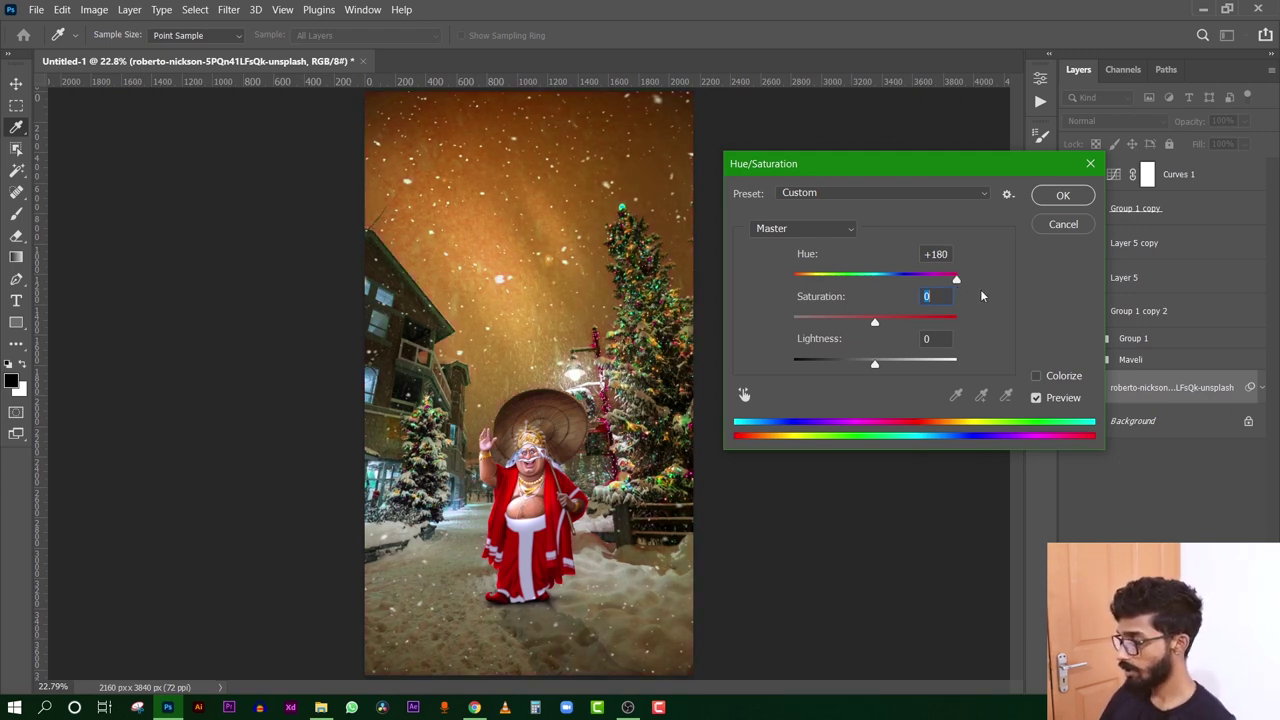
pyautogui.moveTo(955, 290); pyautogui.dragTo(930, 306)
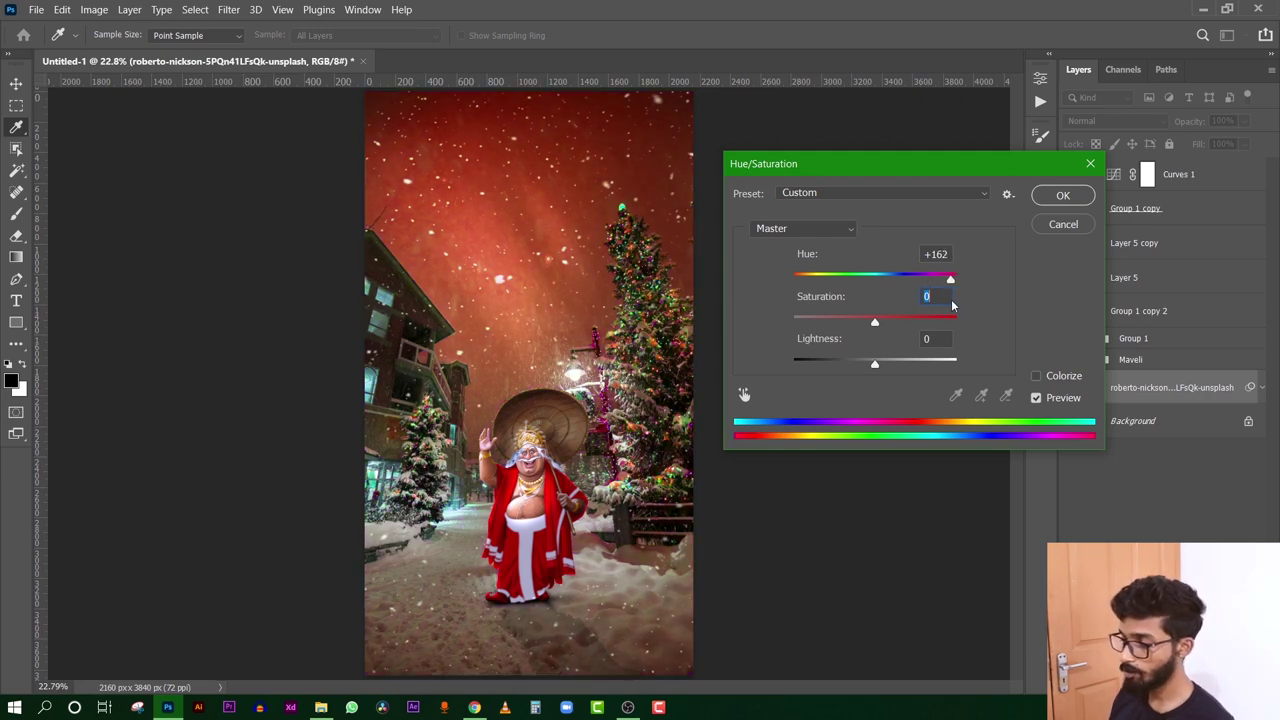
pyautogui.moveTo(876, 322); pyautogui.dragTo(903, 323)
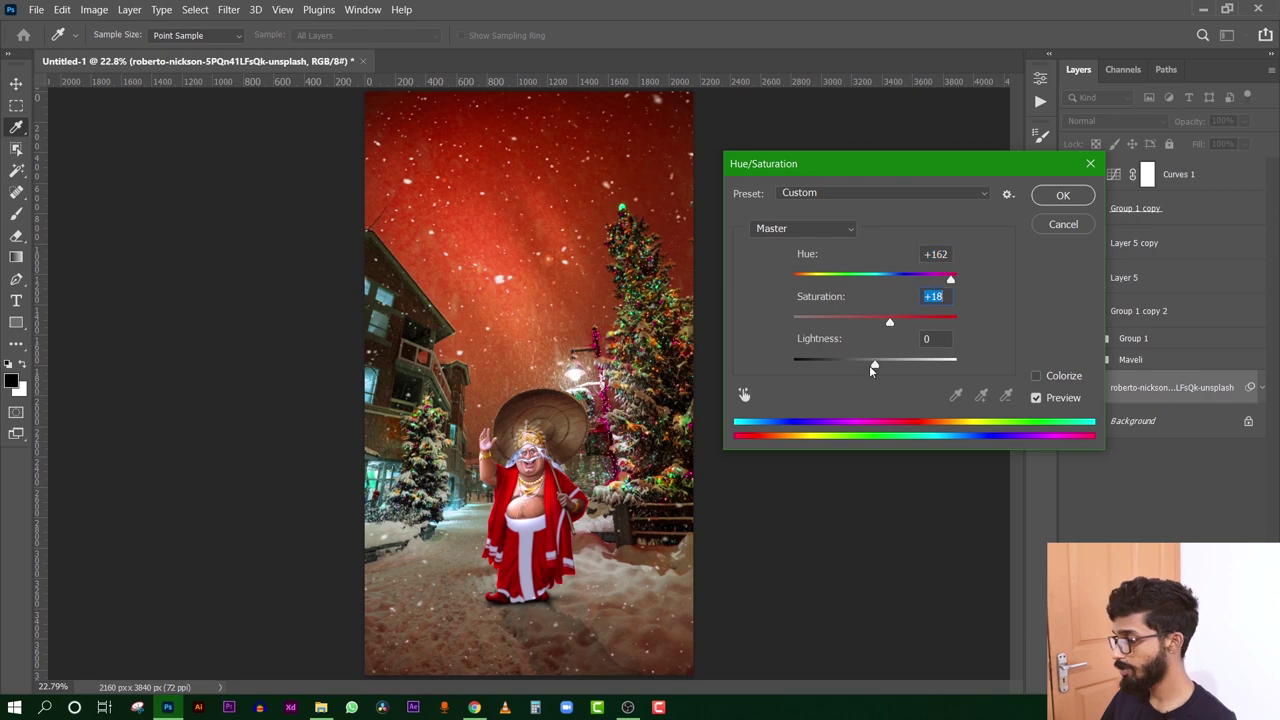
pyautogui.moveTo(869, 365)
pyautogui.mouseDown()
pyautogui.moveTo(905, 364)
pyautogui.moveTo(865, 365)
pyautogui.mouseUp()
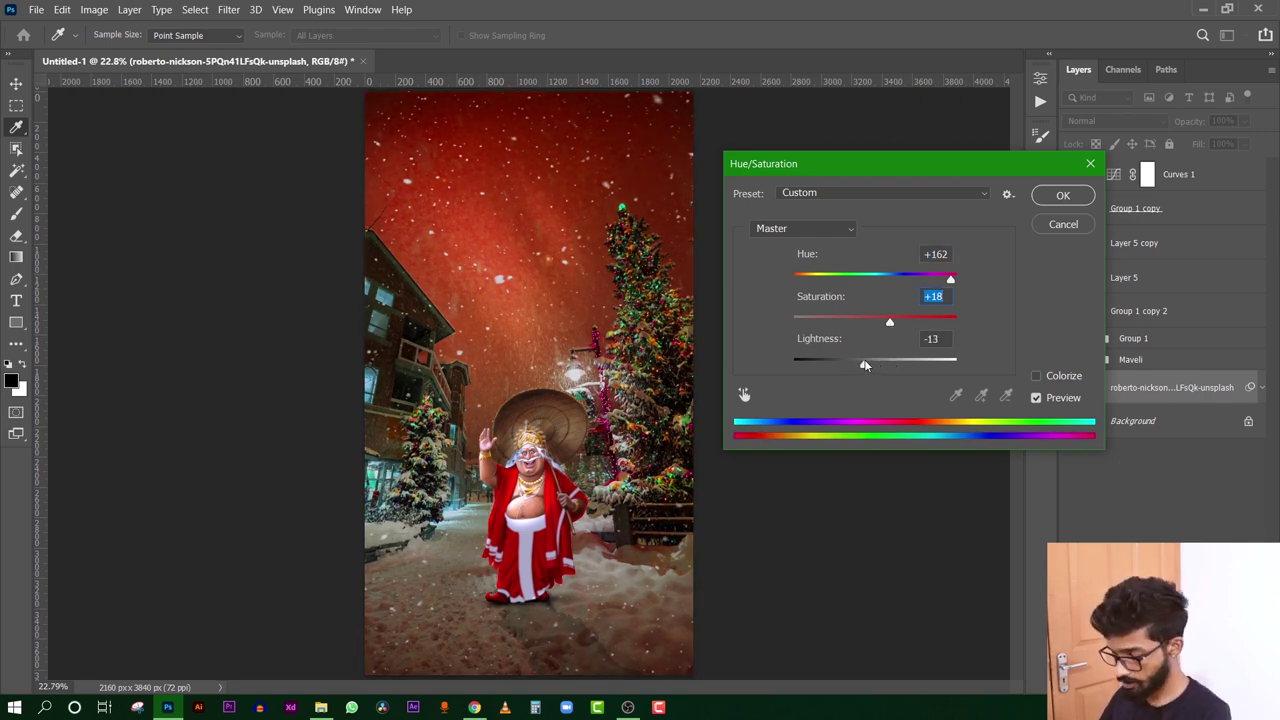
pyautogui.press('Return')
# Step: Apply a Gaussian Blur with a 7.6-pixel radius to a duplicate of the street photo layer
pyautogui.click(228, 10)
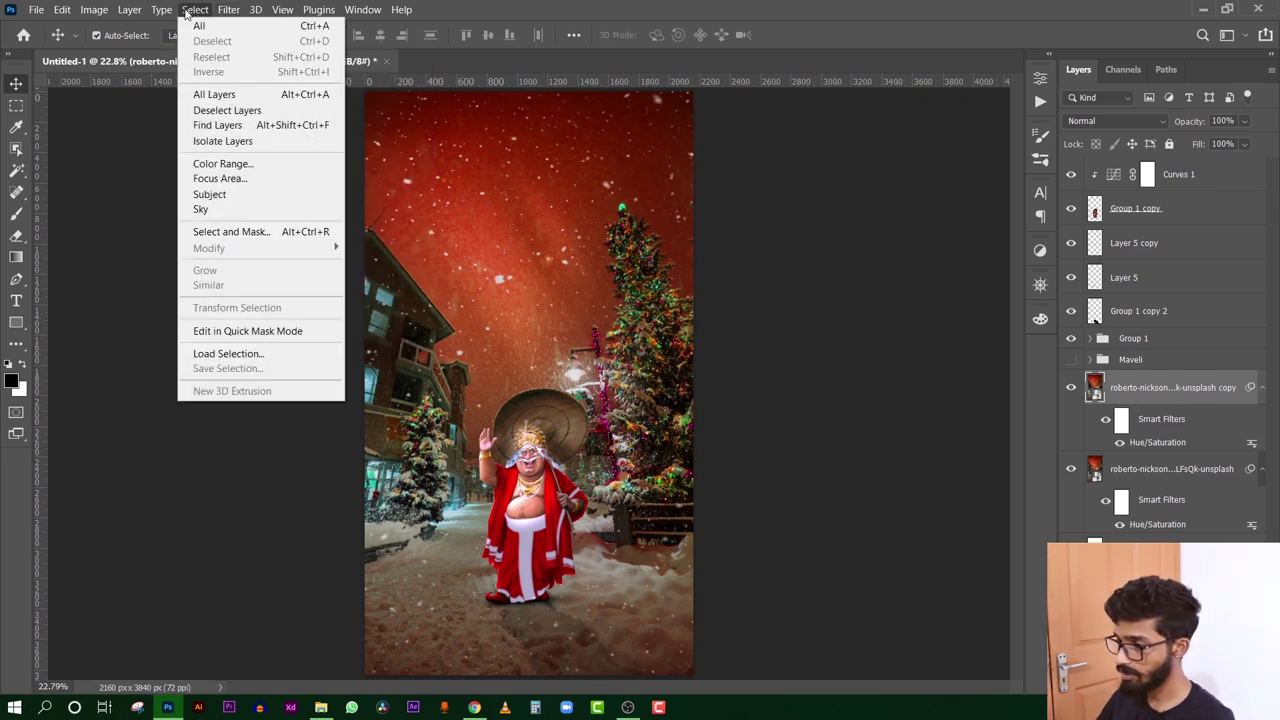
pyautogui.moveTo(422, 212)
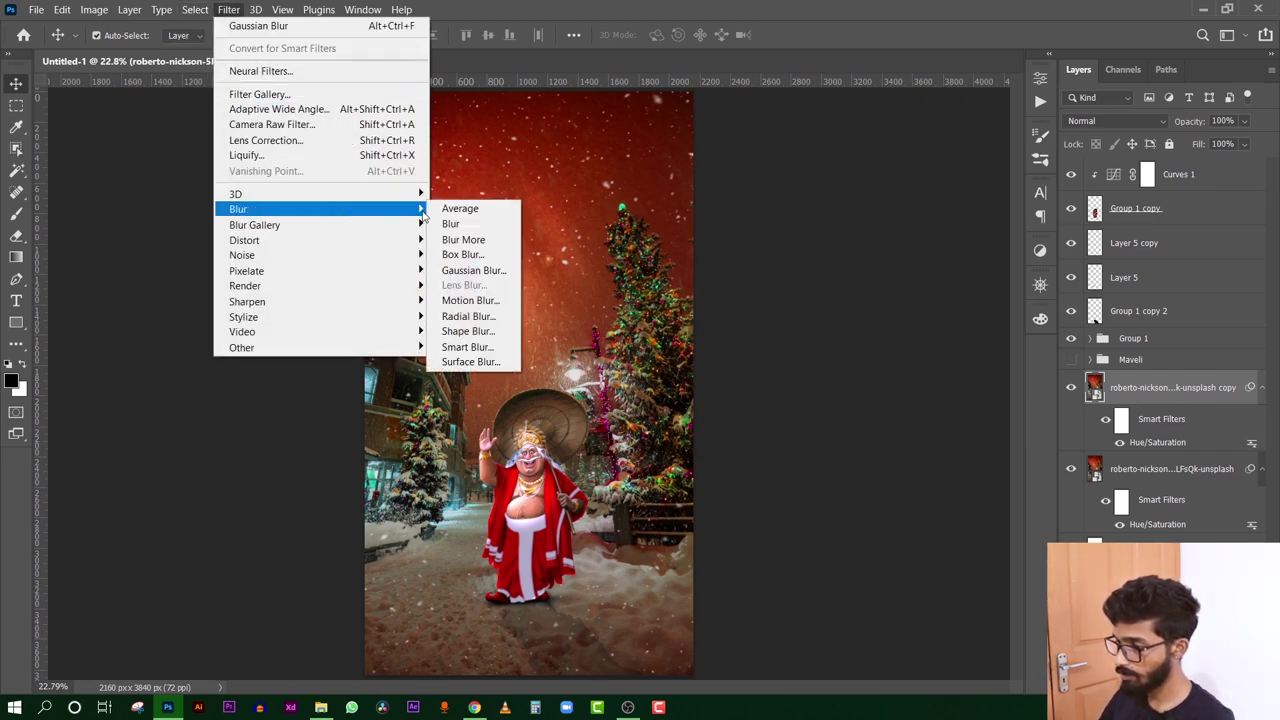
pyautogui.click(492, 271)
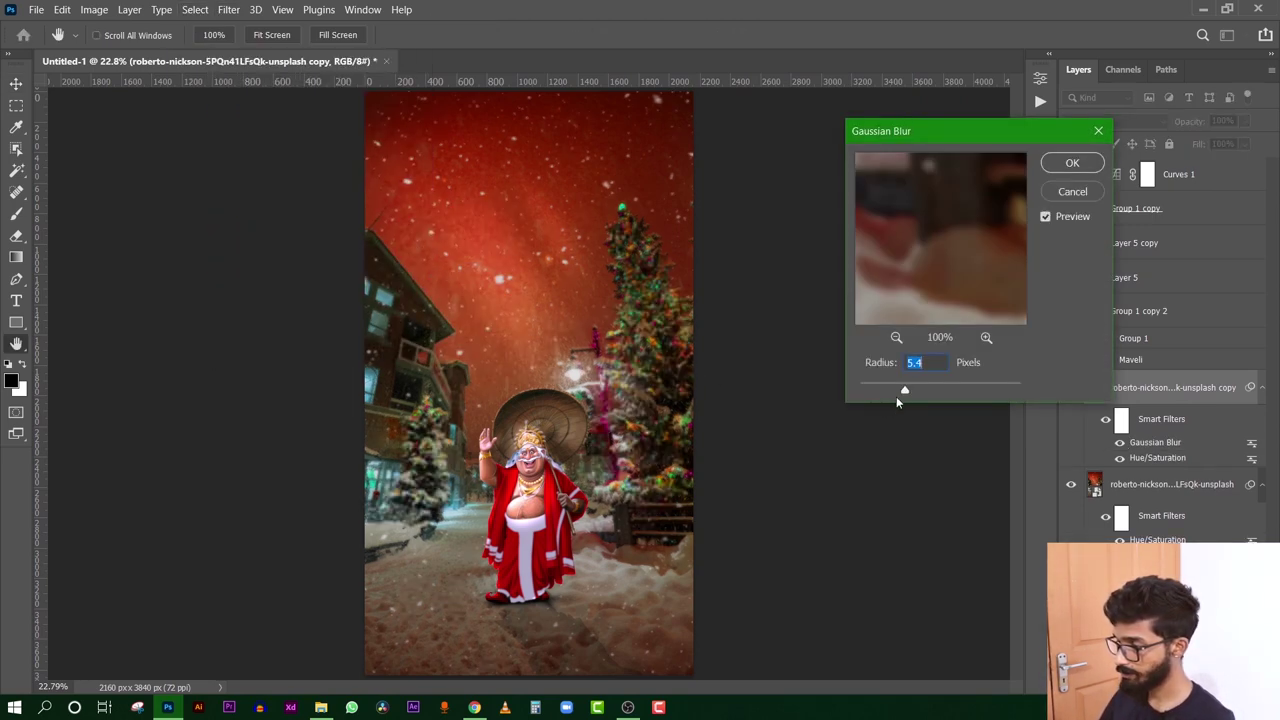
pyautogui.moveTo(948, 387); pyautogui.dragTo(914, 391)
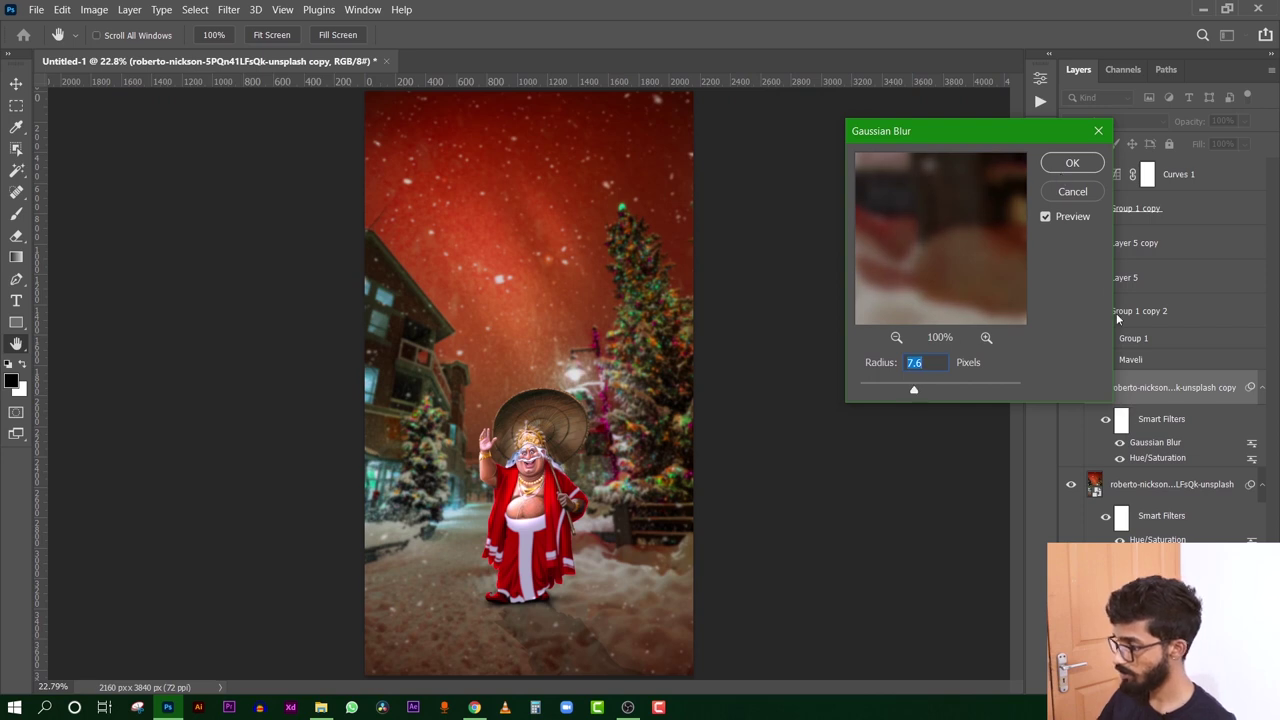
pyautogui.click(1072, 163)
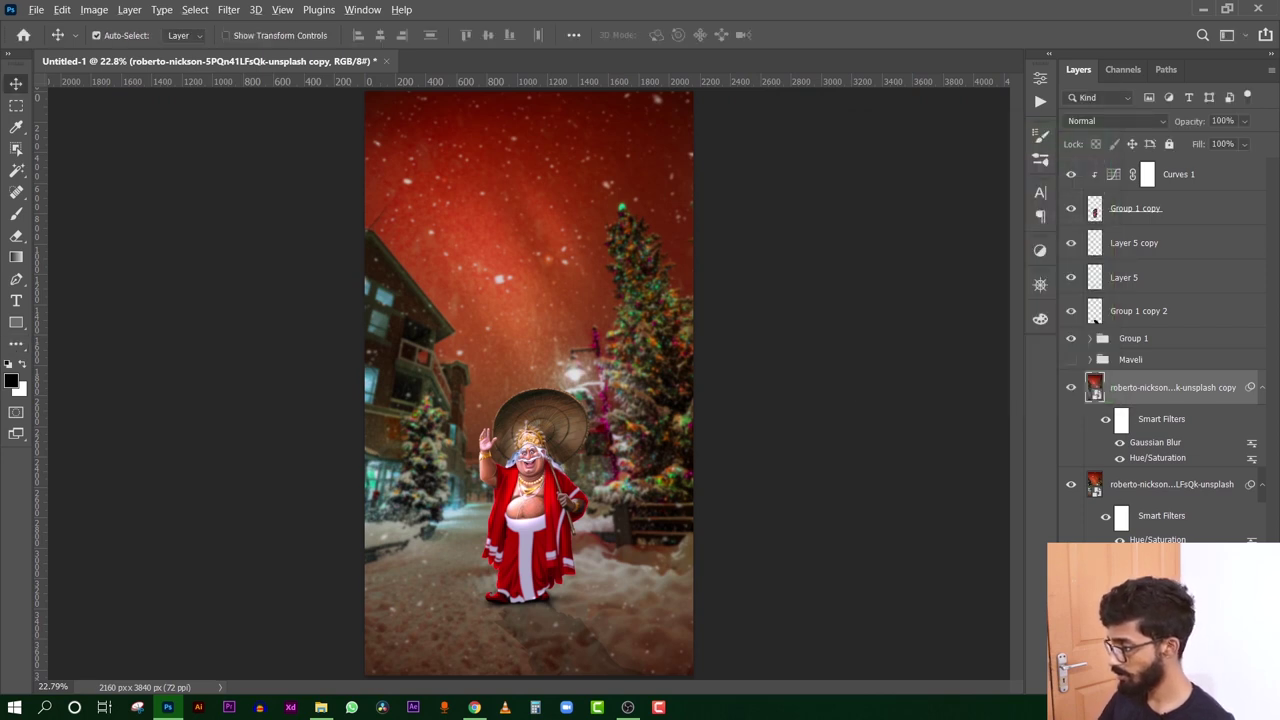
# Step: Add a black mask to the blurred street copy and paint white over the sky, buildings and trees
pyautogui.keyDown('alt'); pyautogui.click(1161, 668); pyautogui.keyUp('alt')
pyautogui.press('b')
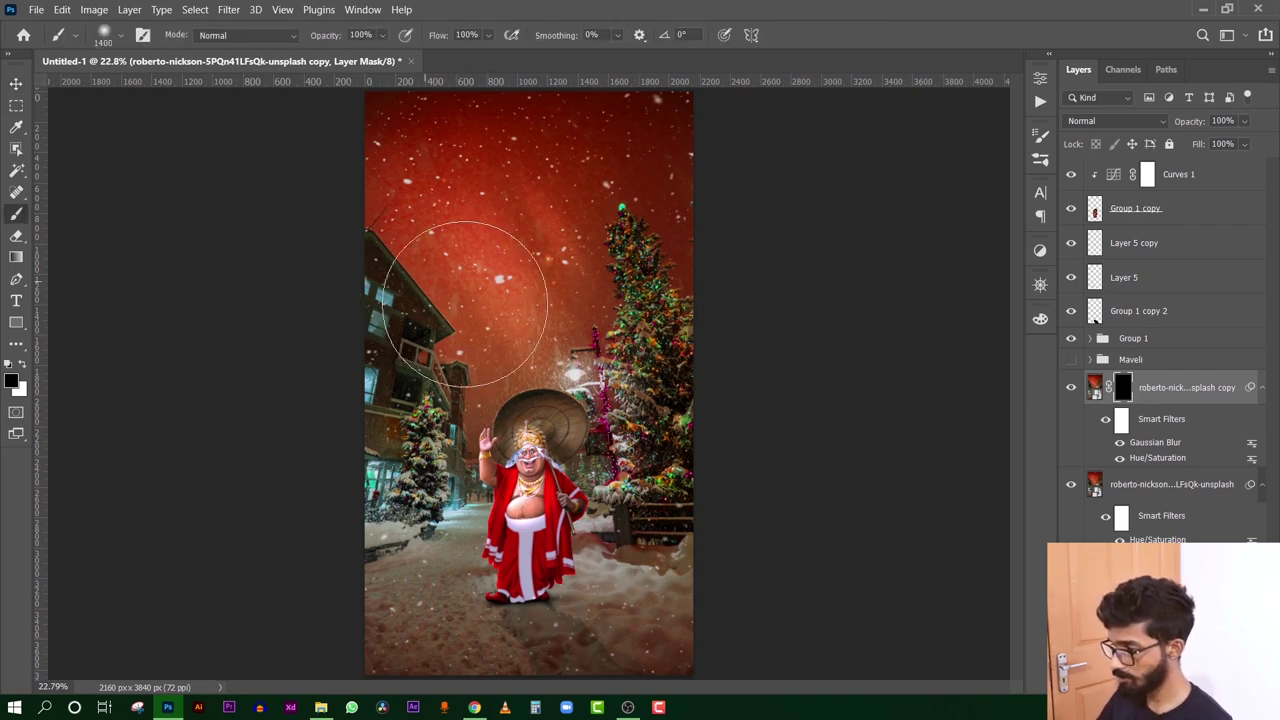
pyautogui.press('x')
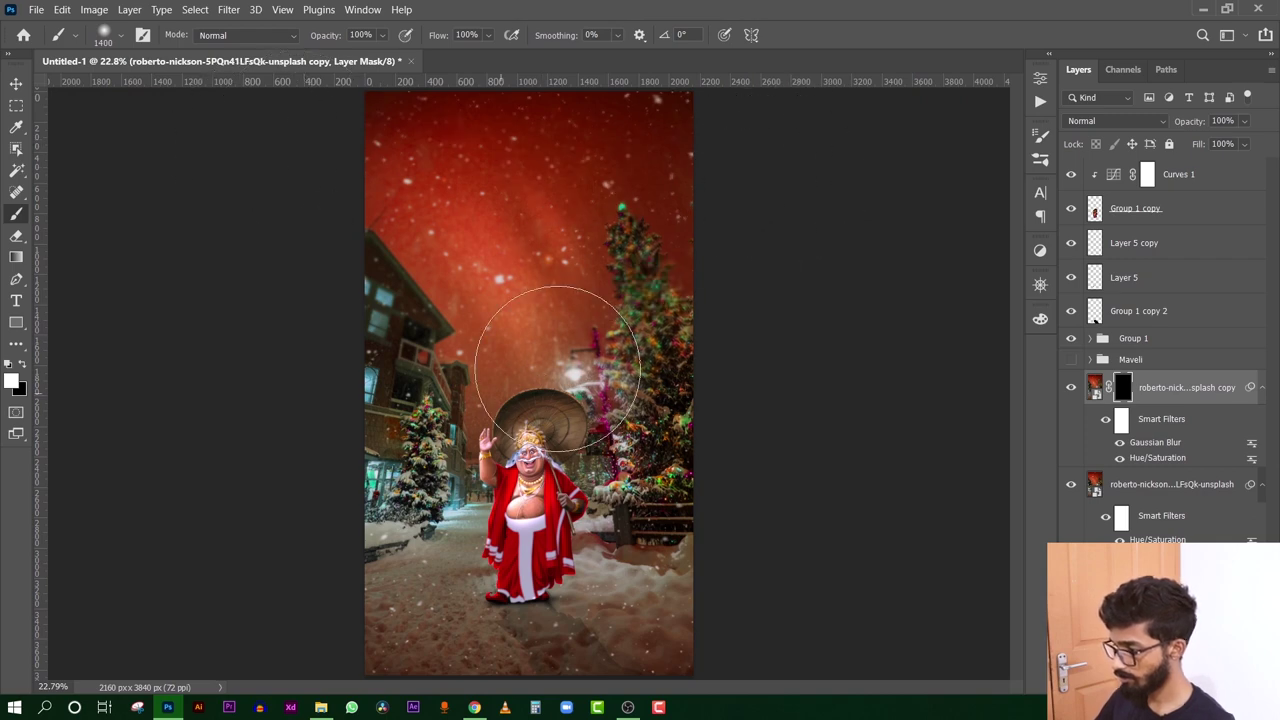
pyautogui.press('x')
# Step: Stamp all visible layers into a layer named Final, duplicate it and convert the copy to a smart object
pyautogui.hotkey('ctrl', 'shift', 'alt', 'e')
pyautogui.press('v')
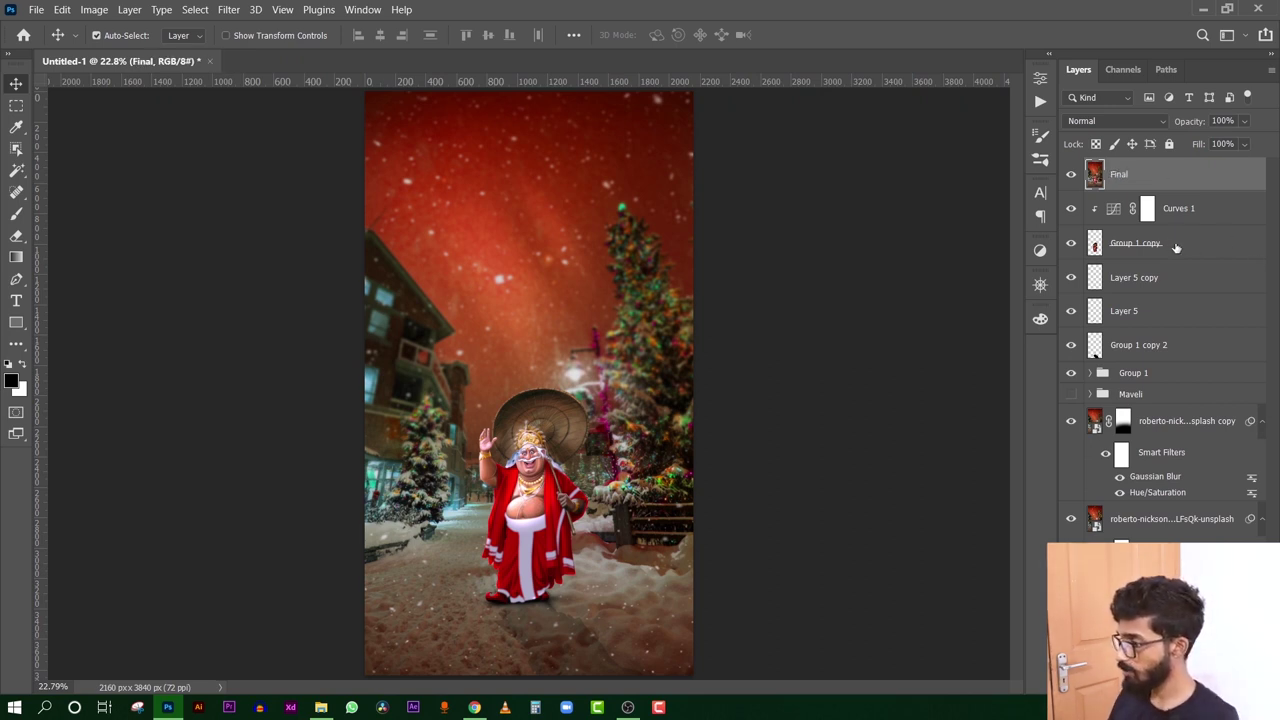
pyautogui.hotkey('ctrl', 'j')
pyautogui.rightClick(1147, 180)
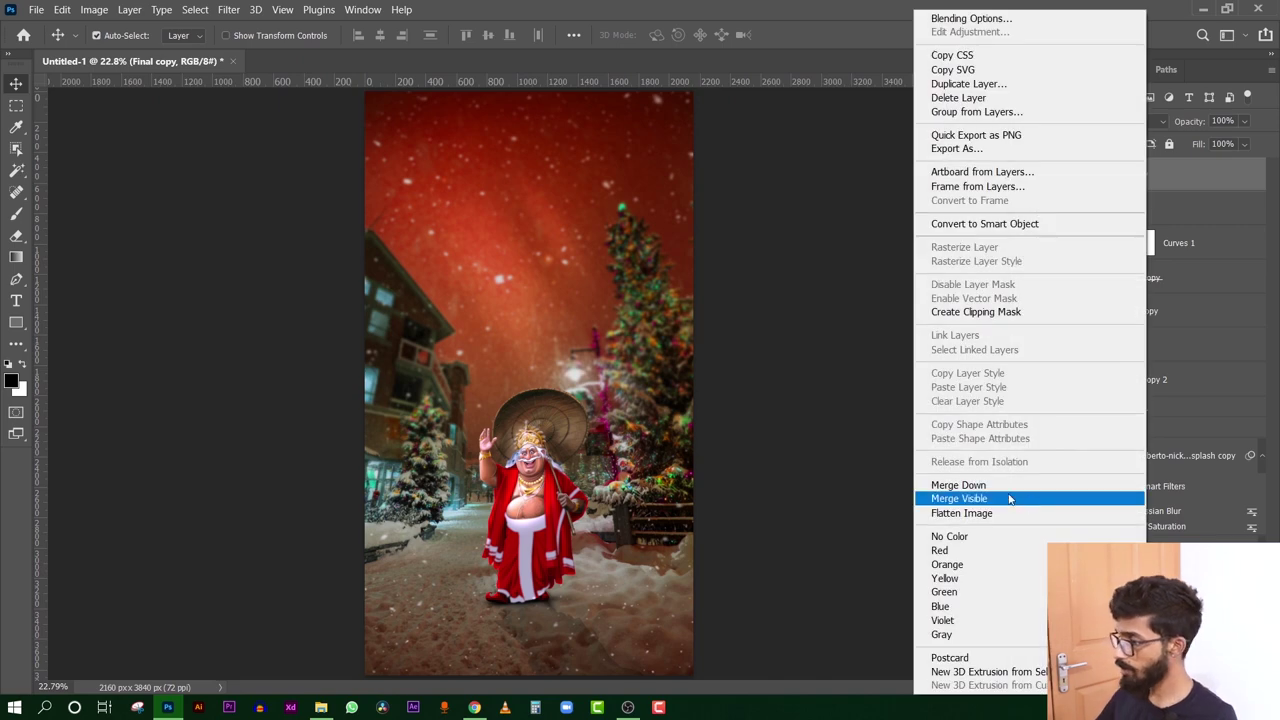
pyautogui.click(985, 223)
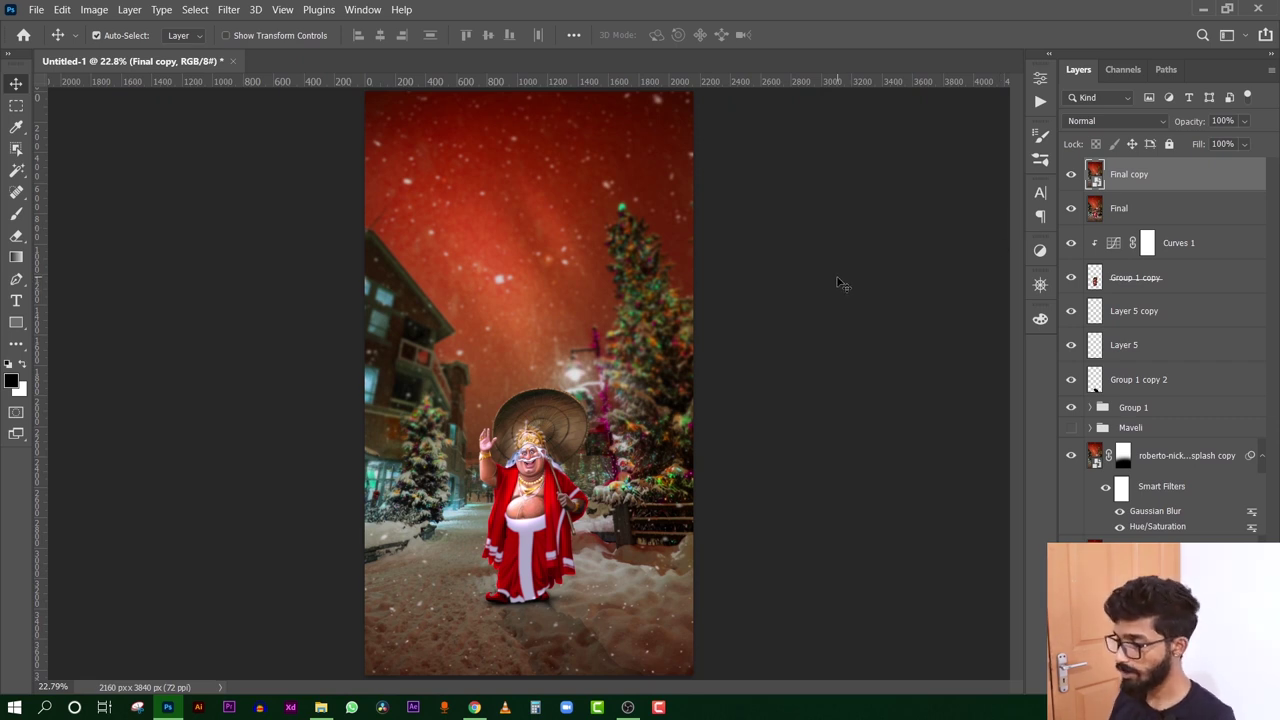
# Step: Apply Color Balance to Final copy, shifting the midtones toward red by +37 and the highlights toward yellow by -23
pyautogui.hotkey('ctrl', 'u')
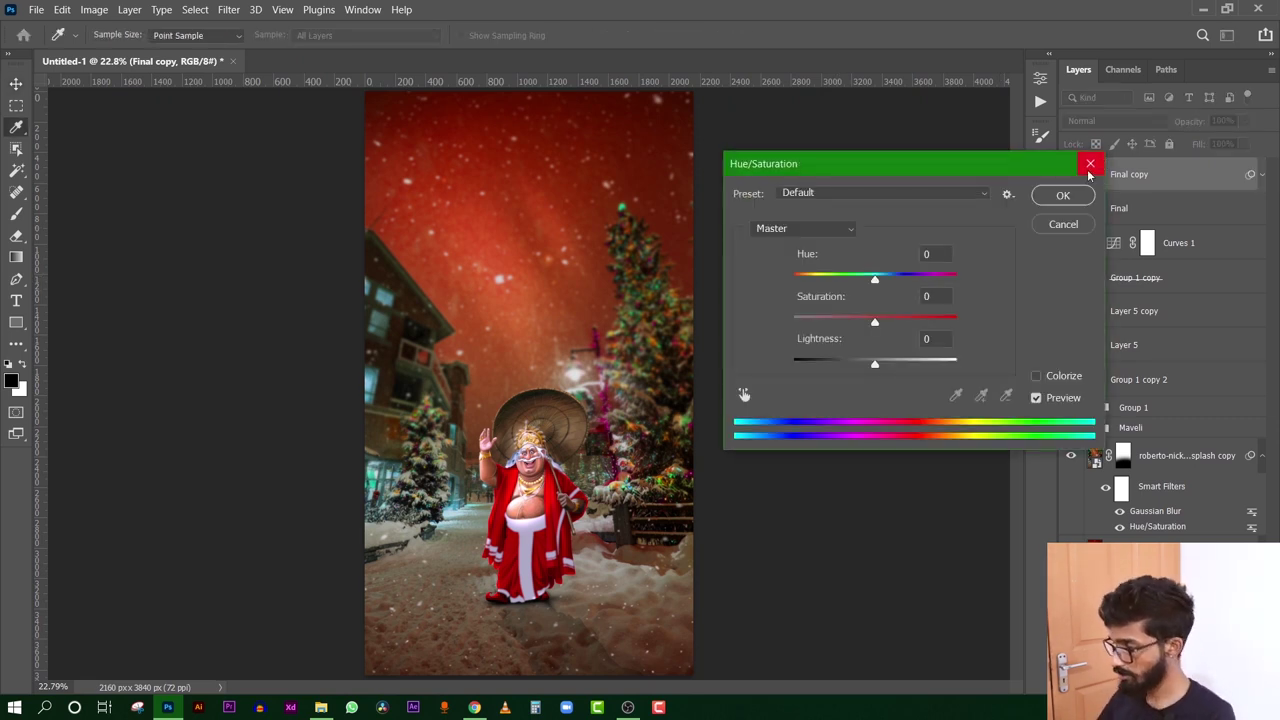
pyautogui.click(1089, 166)
pyautogui.hotkey('ctrl', 'b')
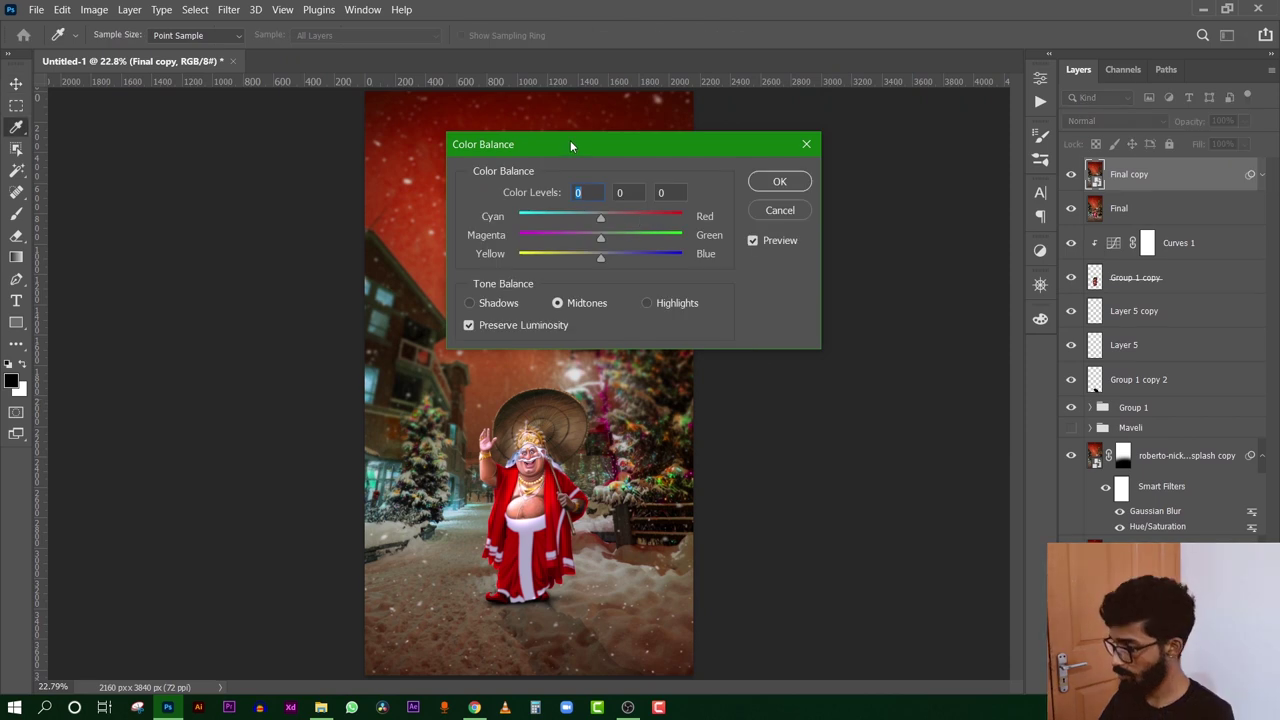
pyautogui.moveTo(571, 146); pyautogui.dragTo(801, 148)
pyautogui.moveTo(846, 215); pyautogui.dragTo(810, 221)
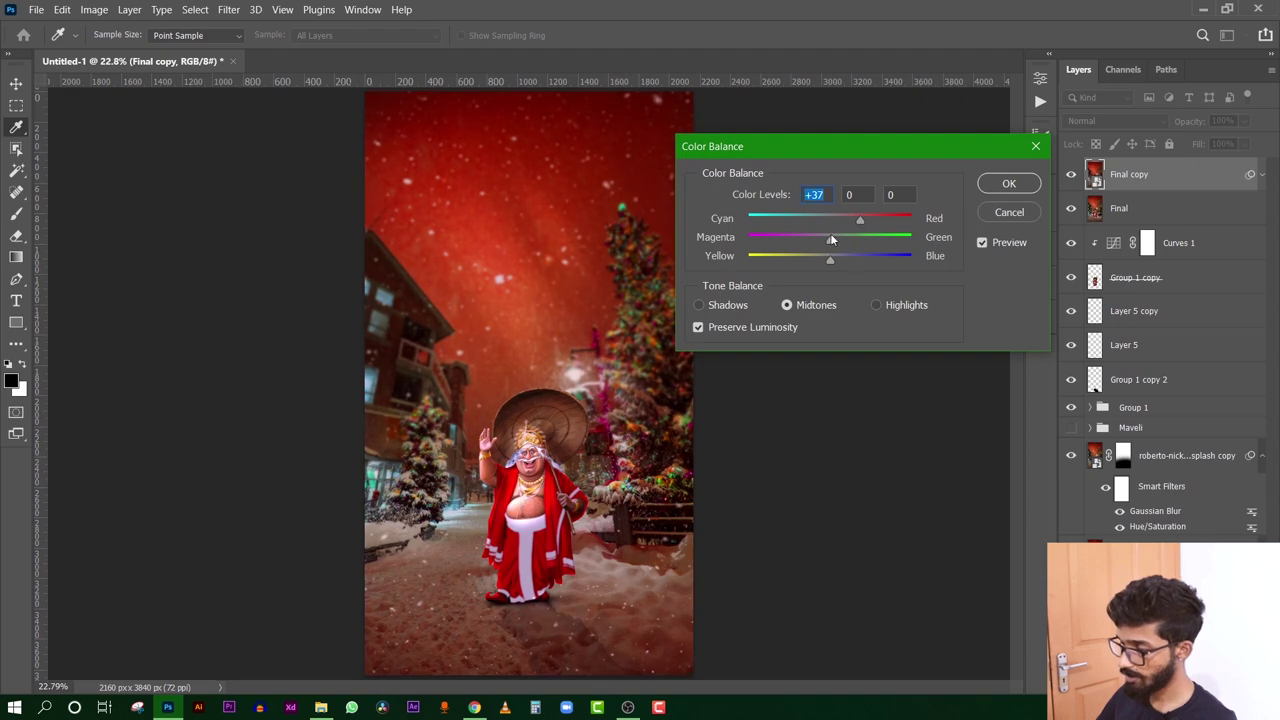
pyautogui.moveTo(864, 237); pyautogui.dragTo(836, 237)
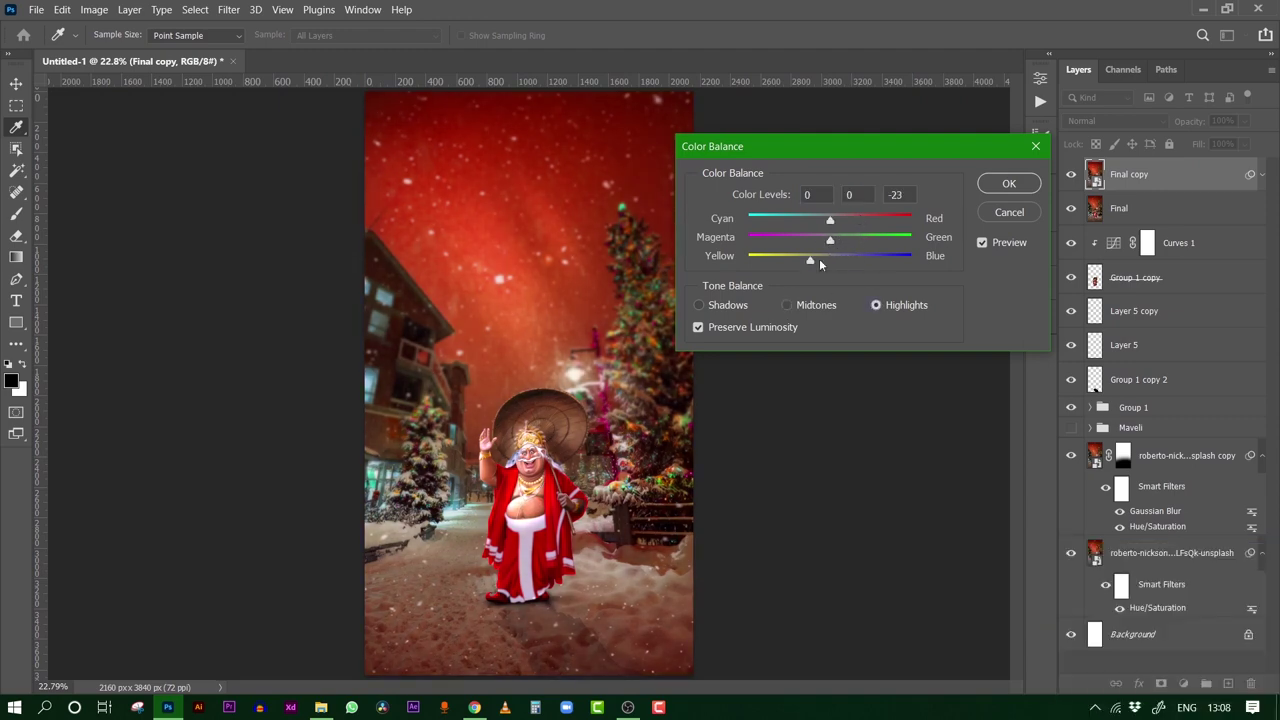
pyautogui.press('Return')
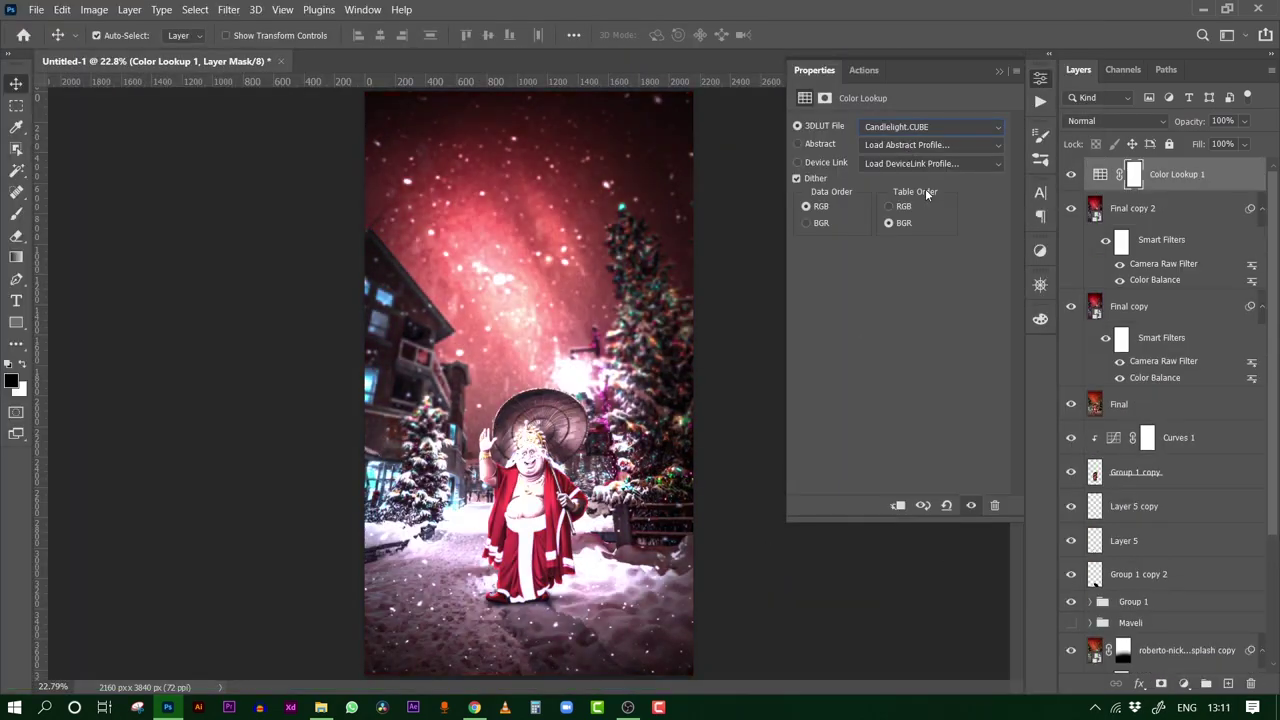
# Step: Set the Candlelight.CUBE Color Lookup layer to the Darker Color blend mode at 50% opacity
pyautogui.click(1106, 120)
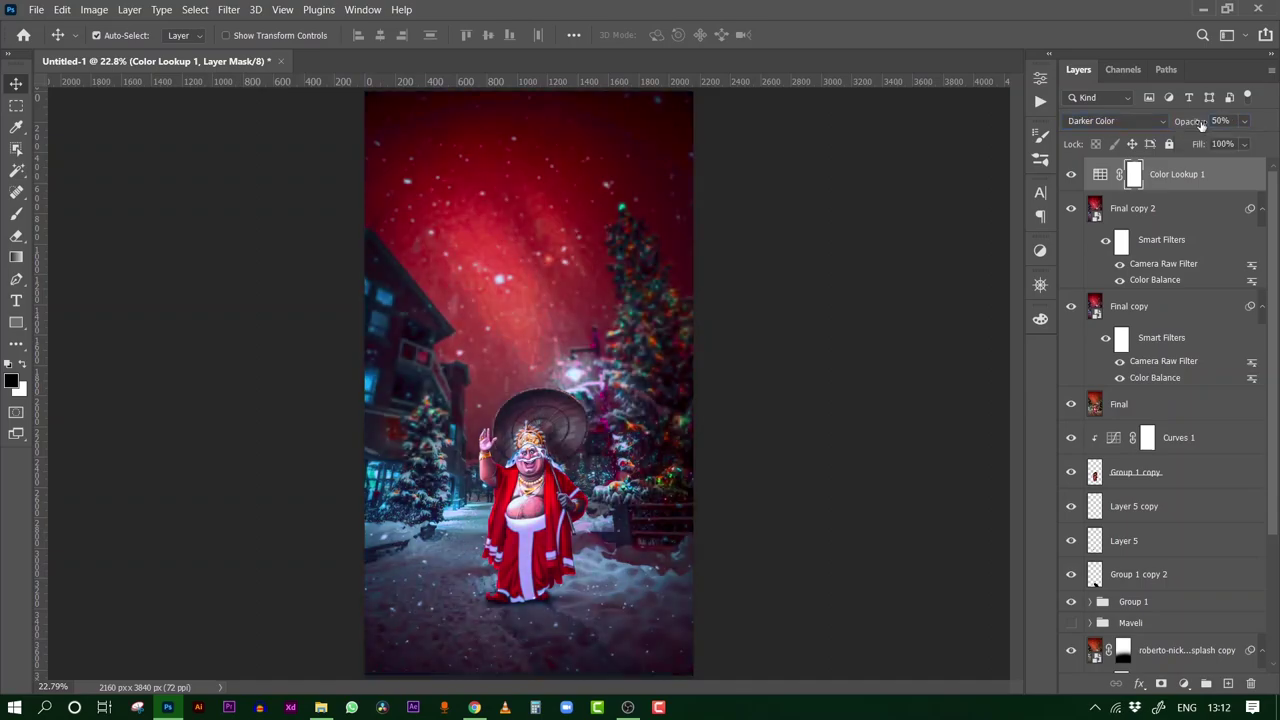